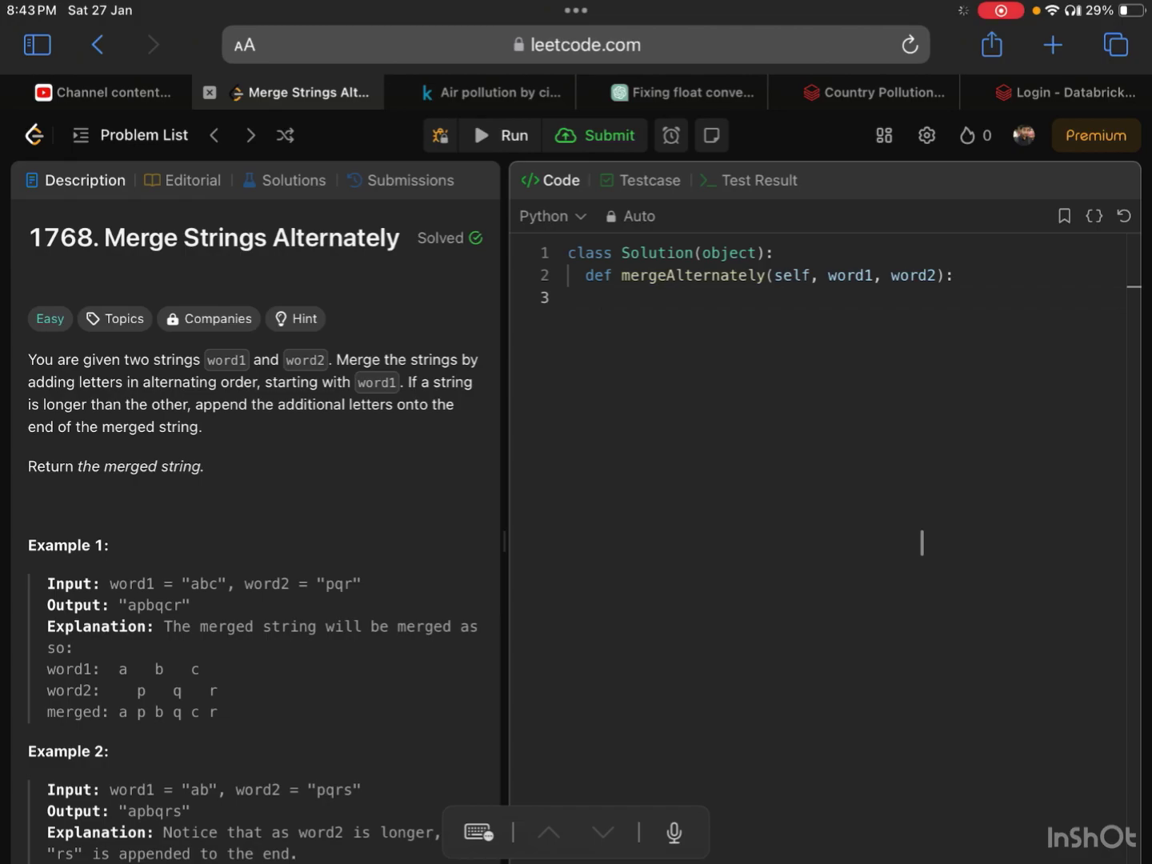
text(")
text(abcd")
Step: Write worked example lines with word1 'abcdef', word2 'xyz' and an expected result line
key(Left)
key(Left)
key(Left)
key(Left)
key(Left)
key(Left)
text(word)
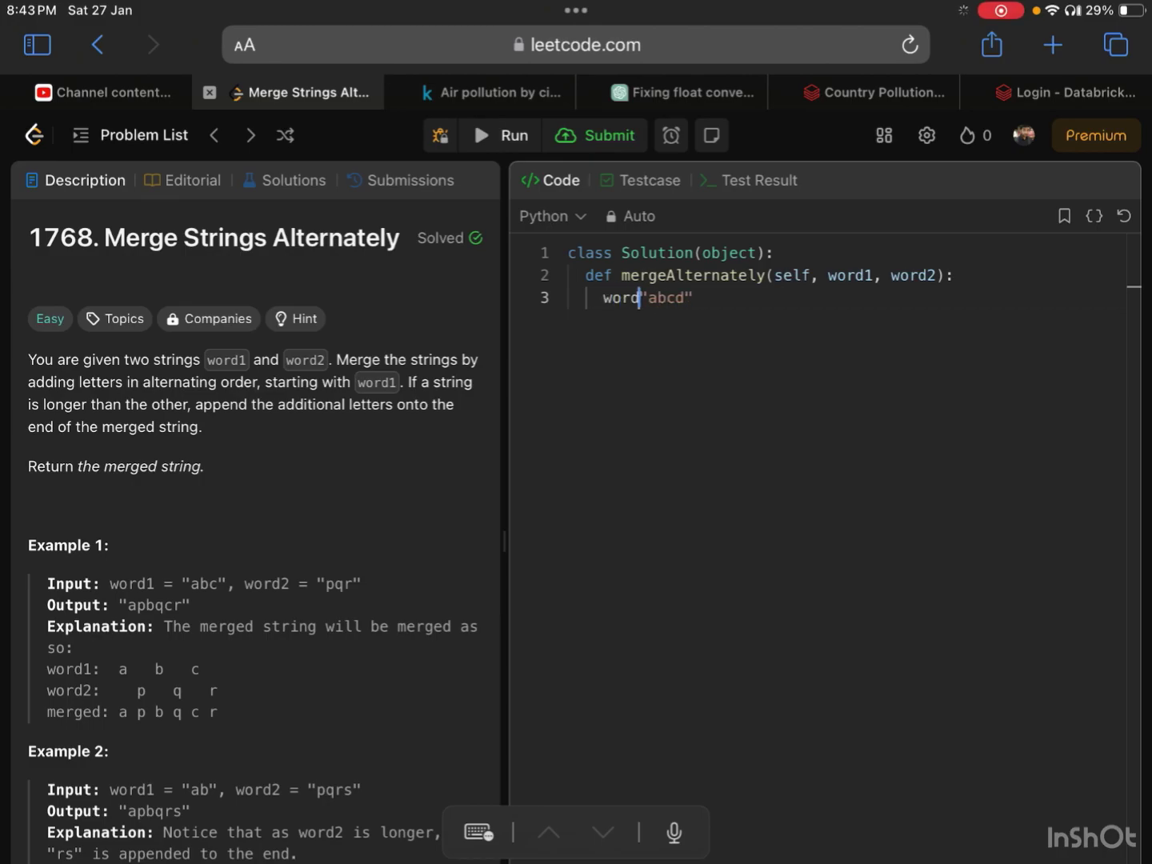
text(1 =)
key(Right)
key(Right)
key(Right)
key(Return)
text(wor)
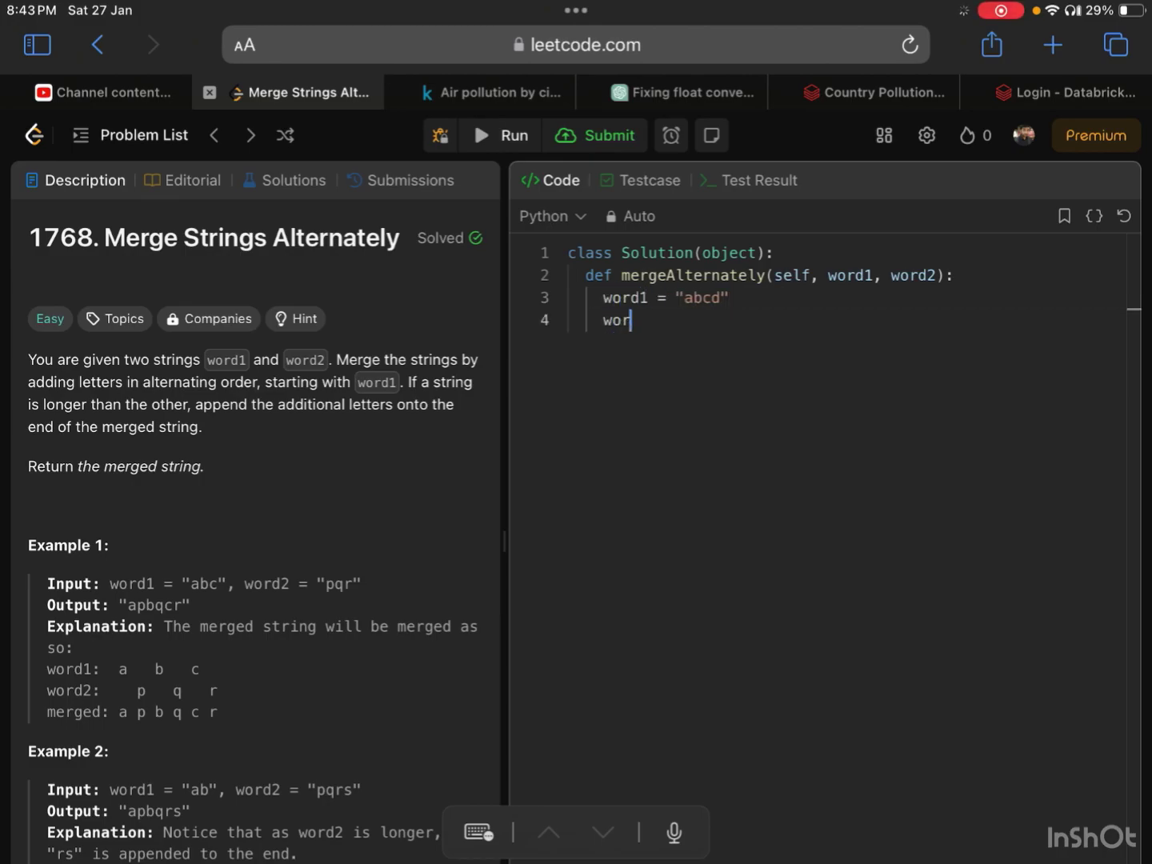
text(d2 = ")
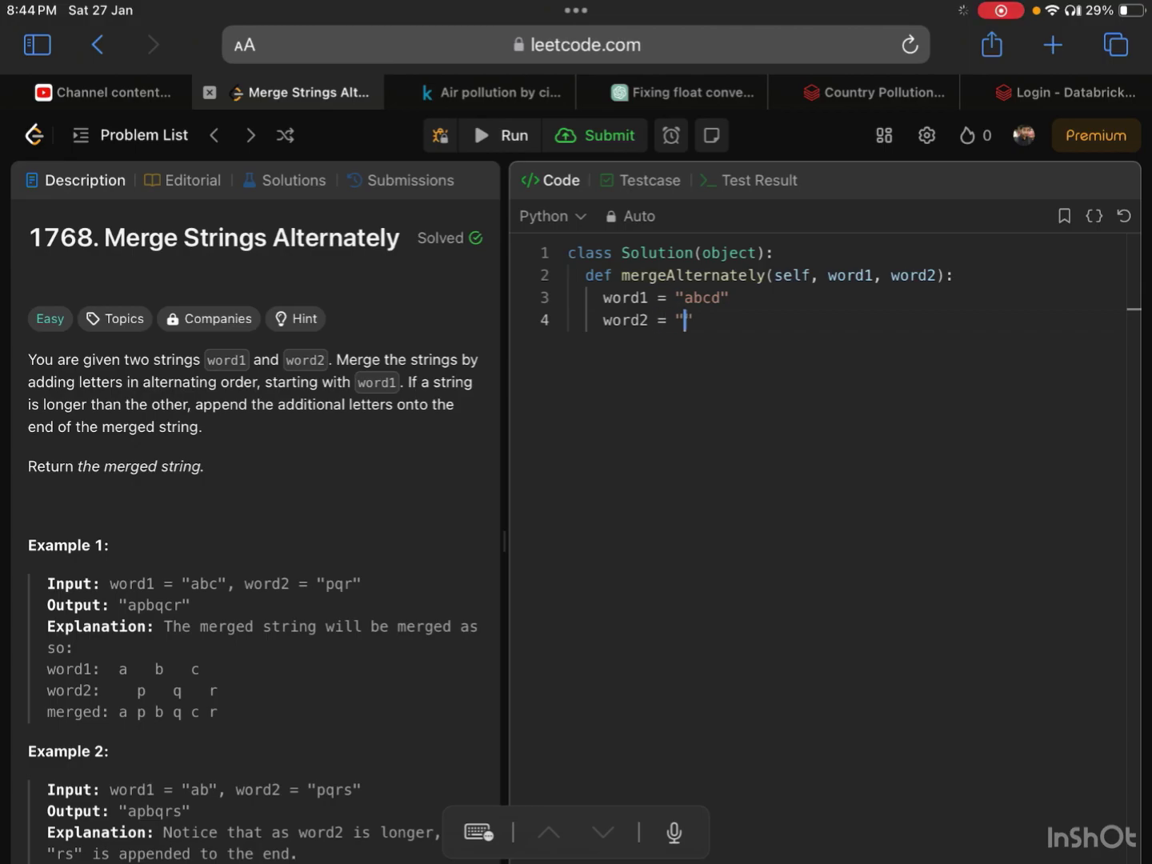
text(xyz)
key(Right)
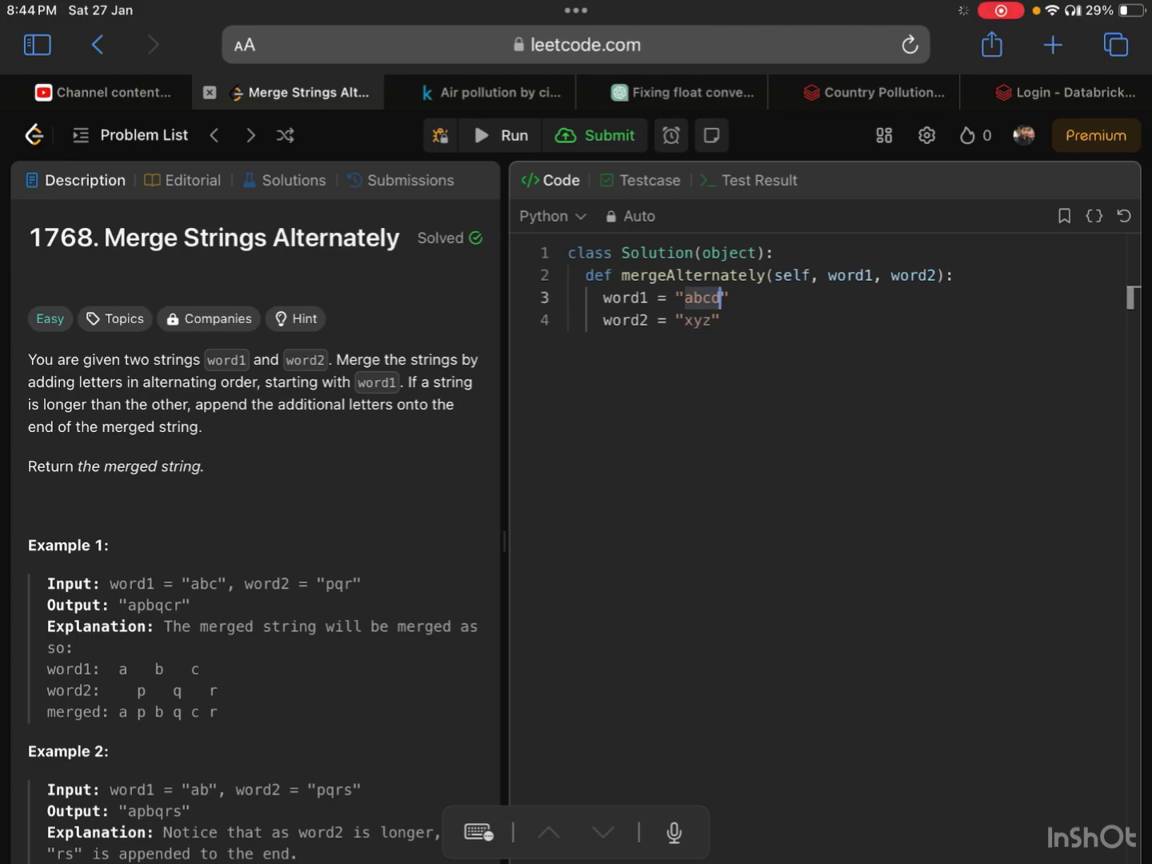
key(Right)
text(f)
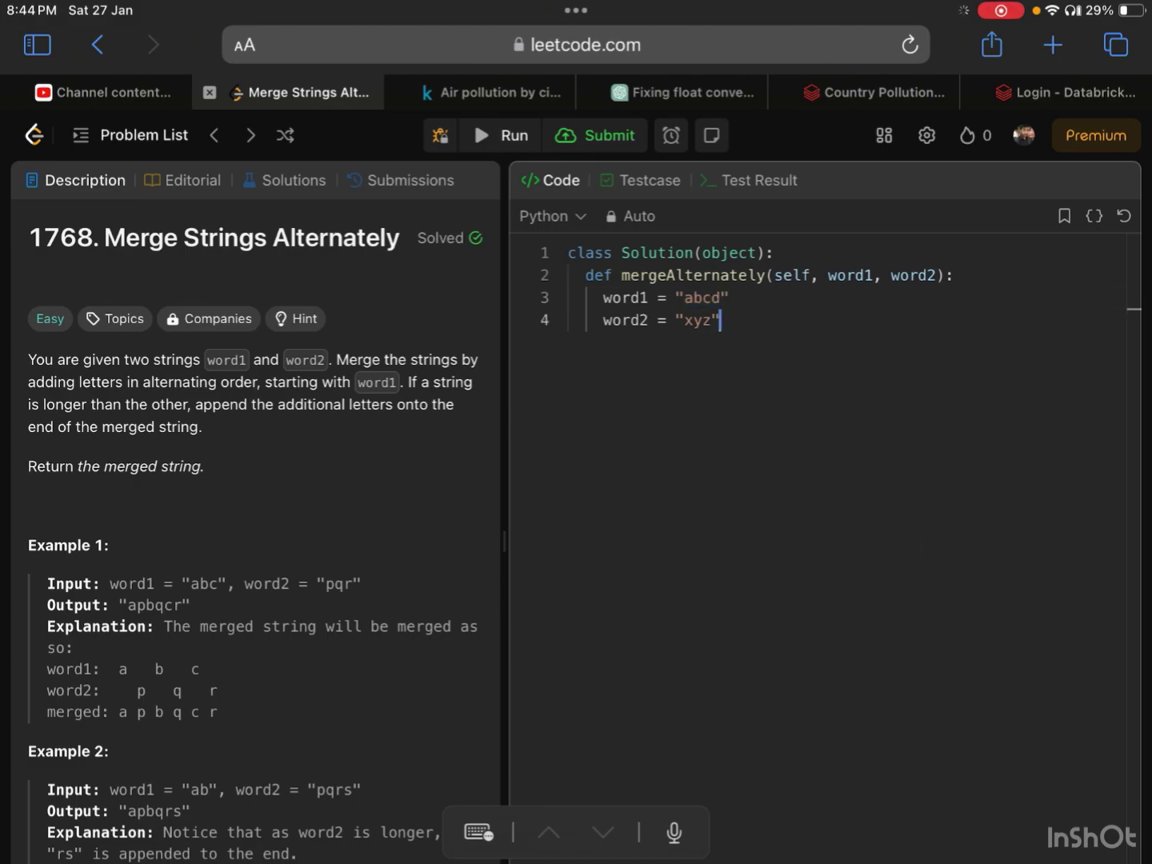
key(Up)
text(f)
key(Left)
text(e)
key(Right)
key(Down)
key(Return)
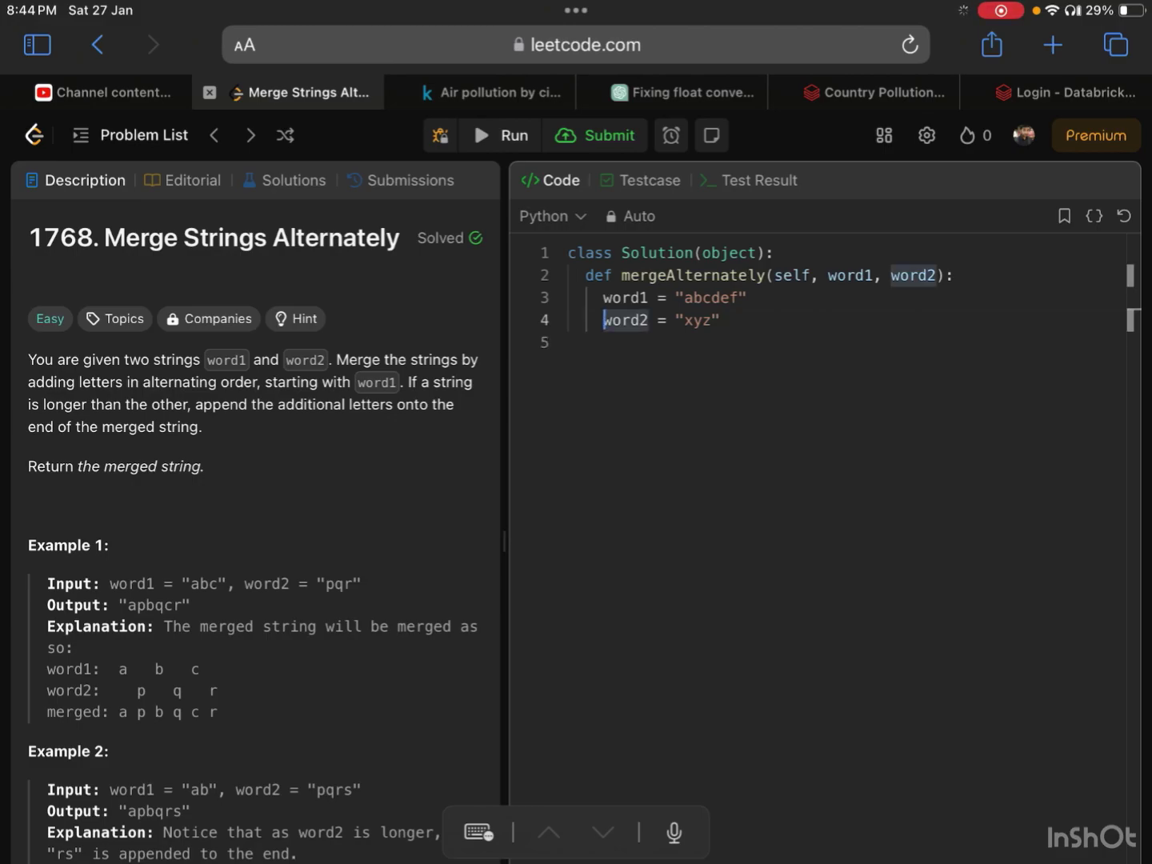
text(")
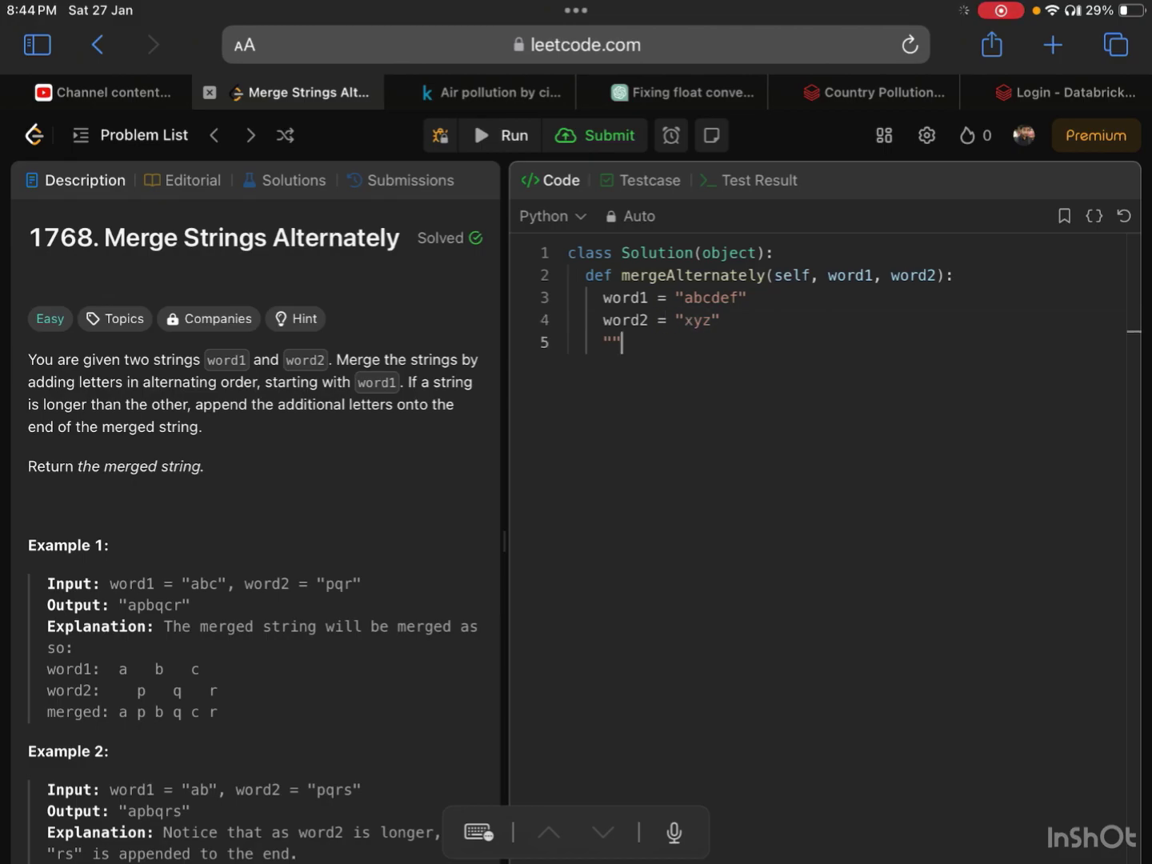
text(ax)
text(b)
text(yc)
text(z)
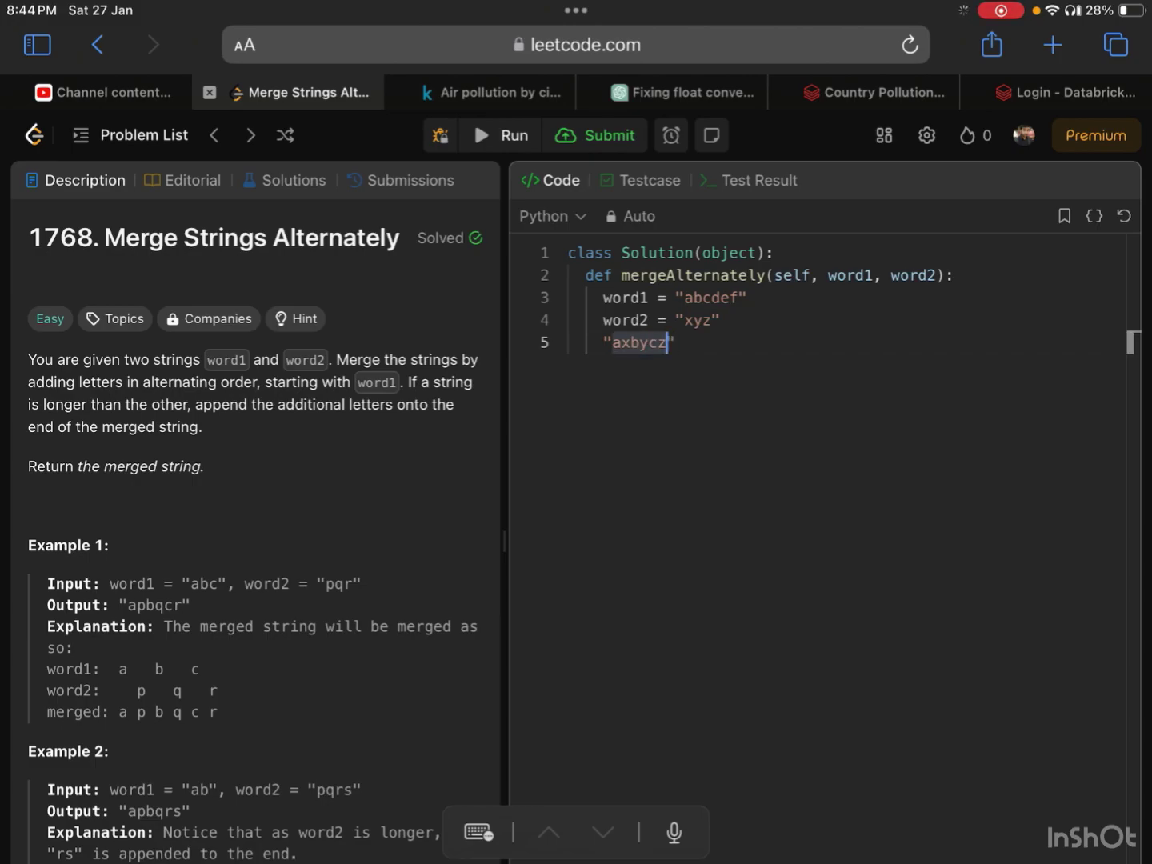
Step: Edit the example's merged result line to put return before the result
key(Up)
key(Up)
key(Right)
key(Right)
key(Right)
key(Right)
key(Right)
key(Down)
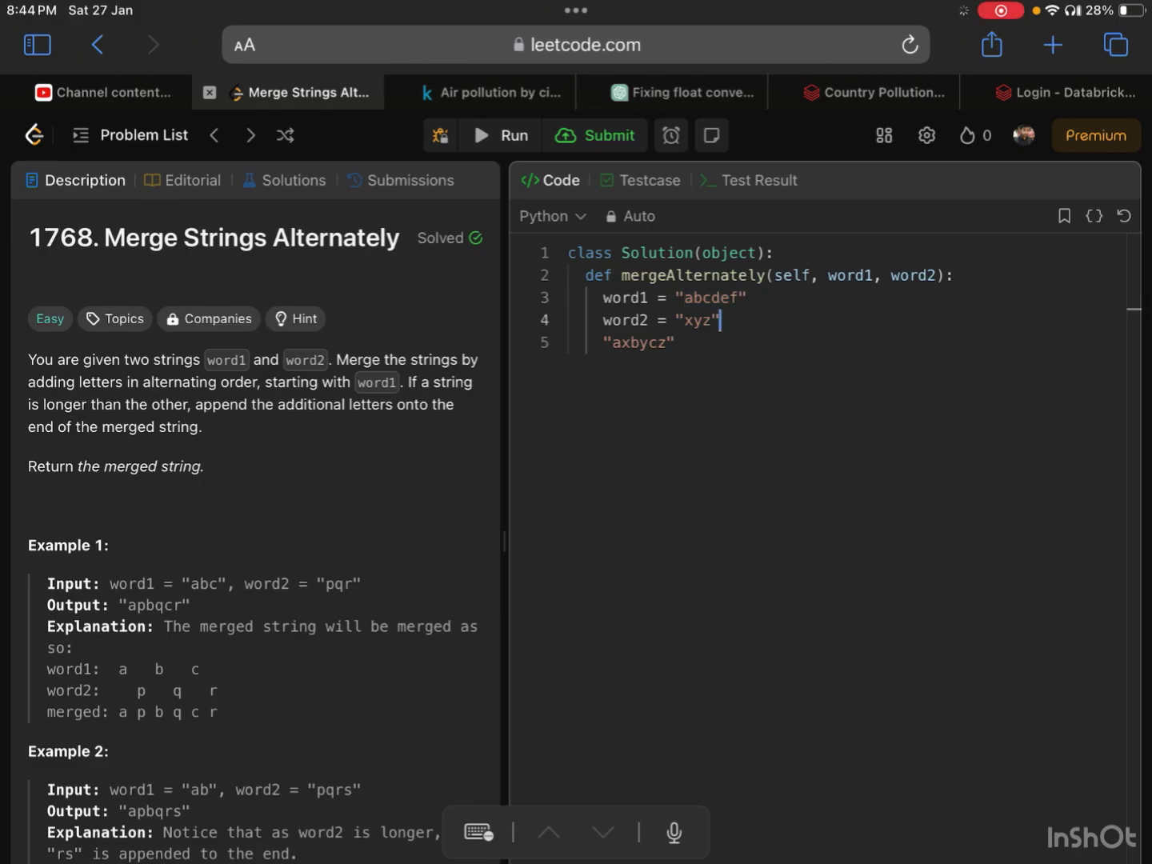
key(Down)
text(d)
text(ef)
key(Left)
key(Left)
key(Left)
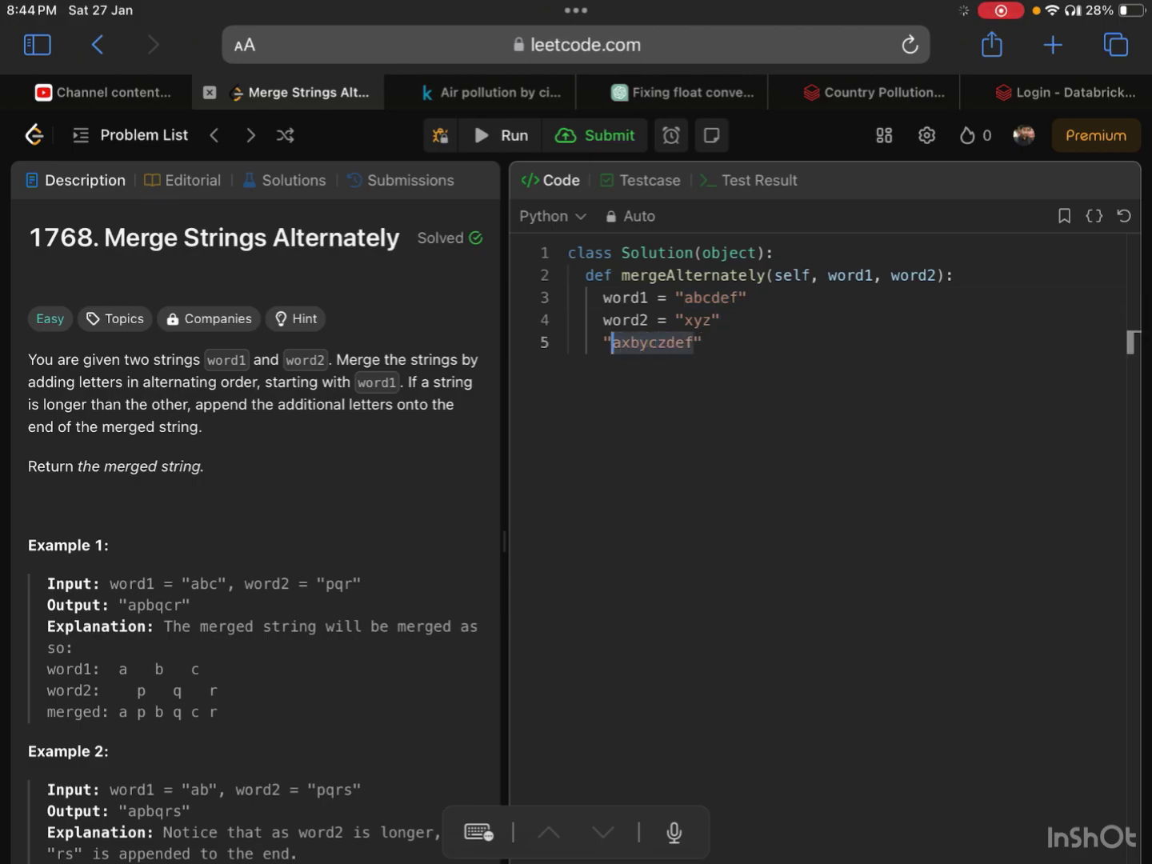
key(Left)
key(Left)
text(return)
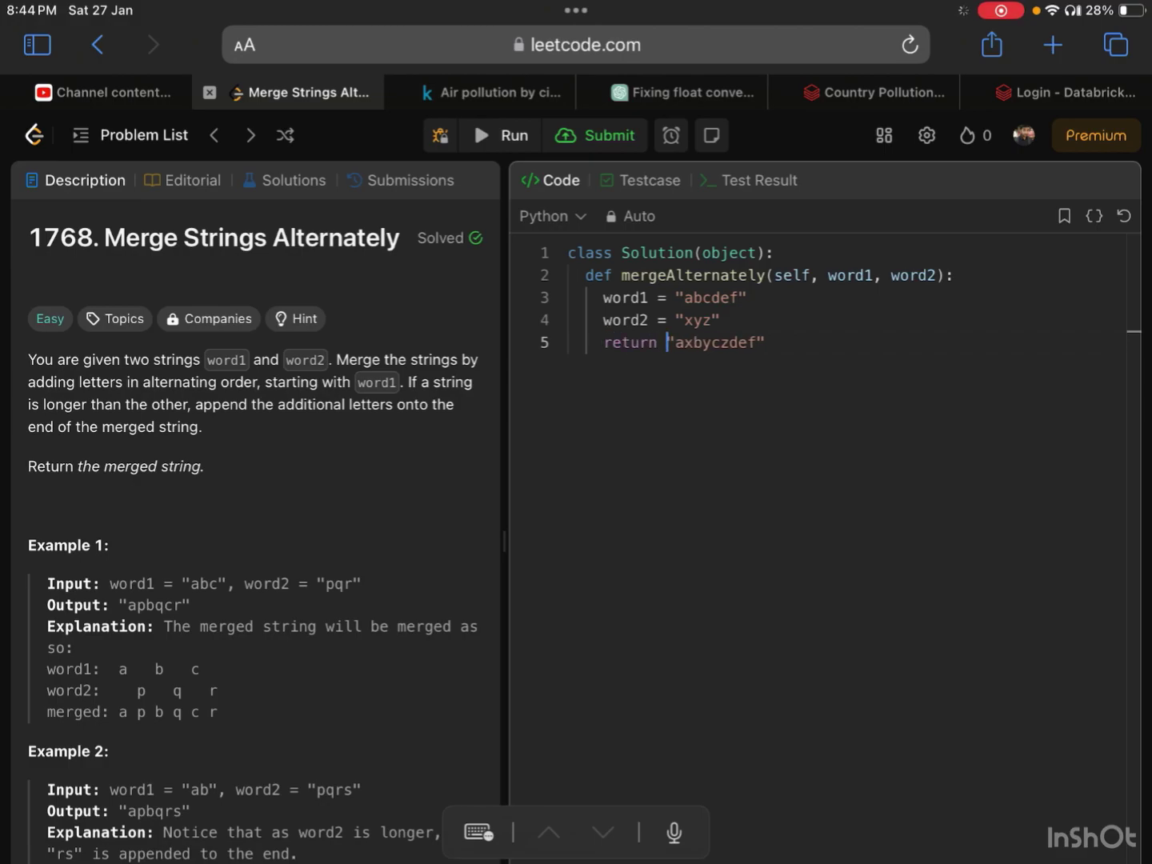
Step: Delete the worked example lines 3-5 and remove the stray period after ans
key(Up)
key(Up)
key(Left)
key(Left)
key(Left)
key(Left)
key(Left)
key(Left)
key(shift+Right)
key(shift+Right)
key(shift+Right)
key(shift+Down)
key(shift+Down)
key(shift+End)
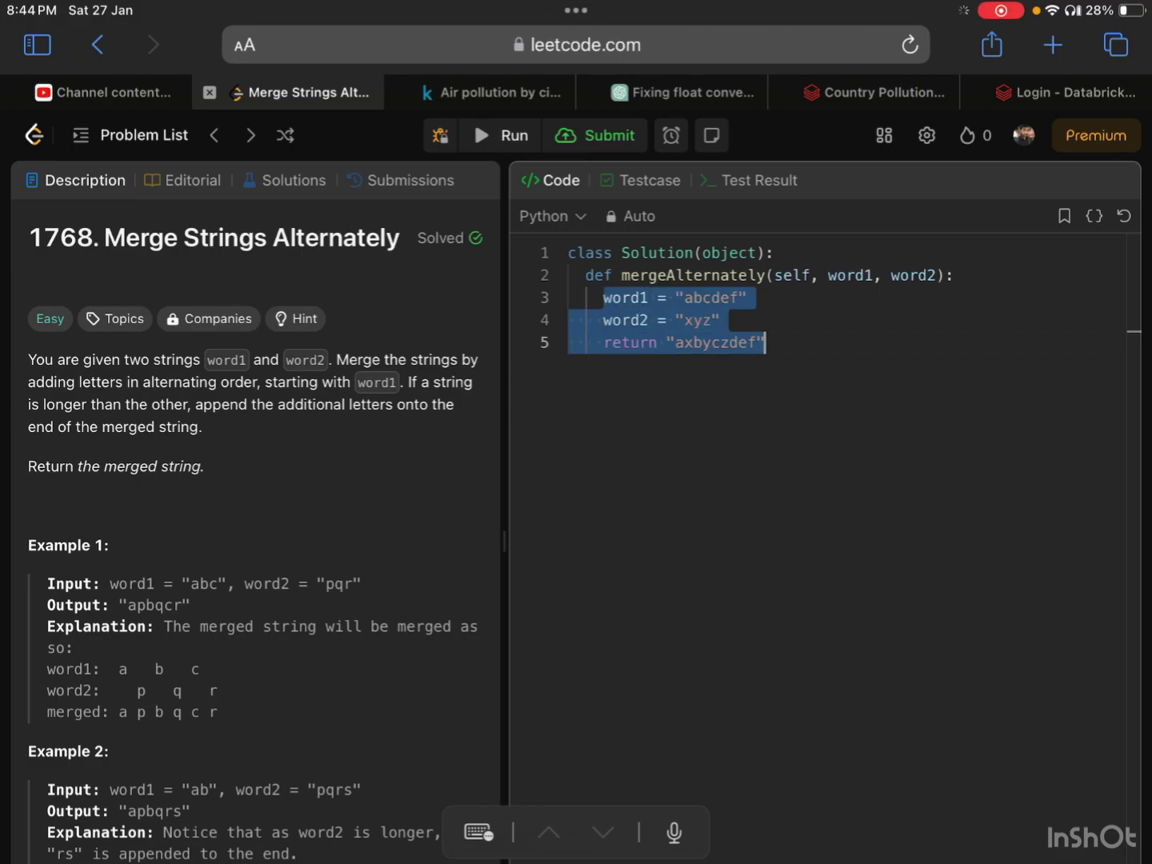
key(BackSpace)
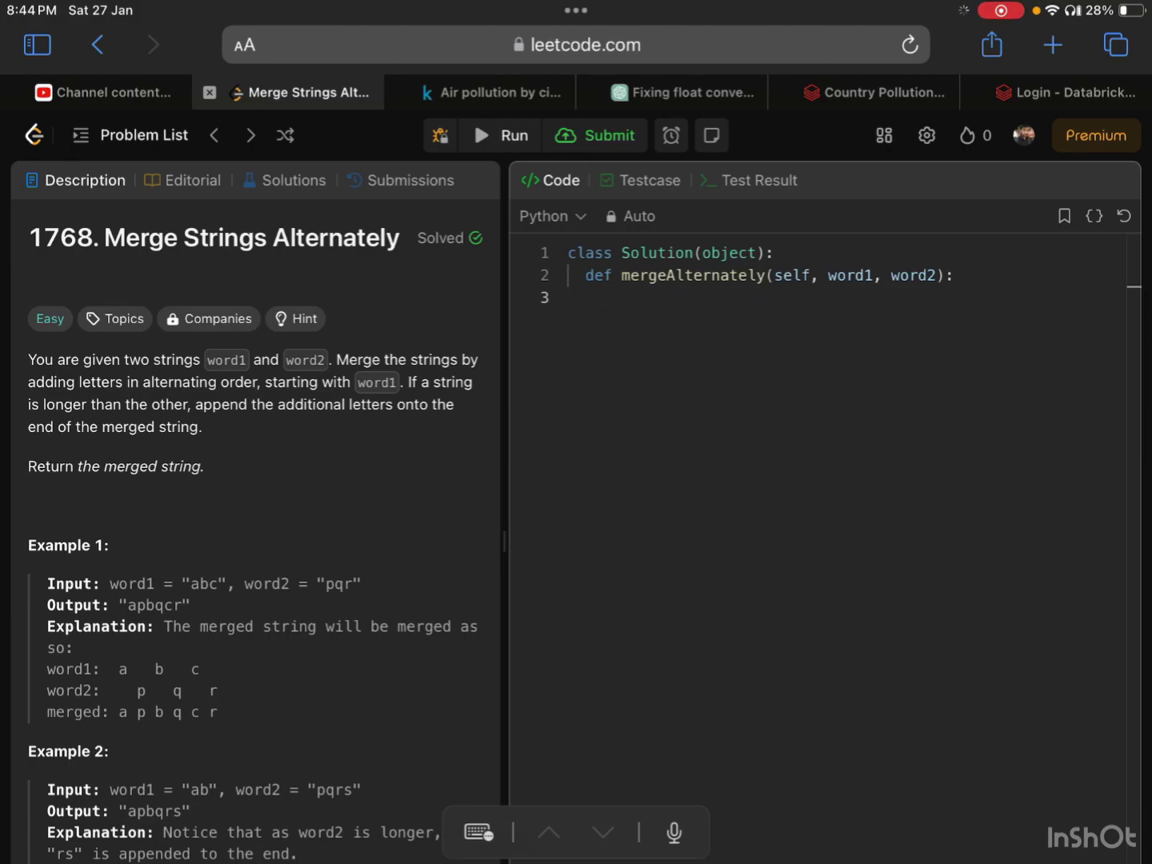
text(ans. =)
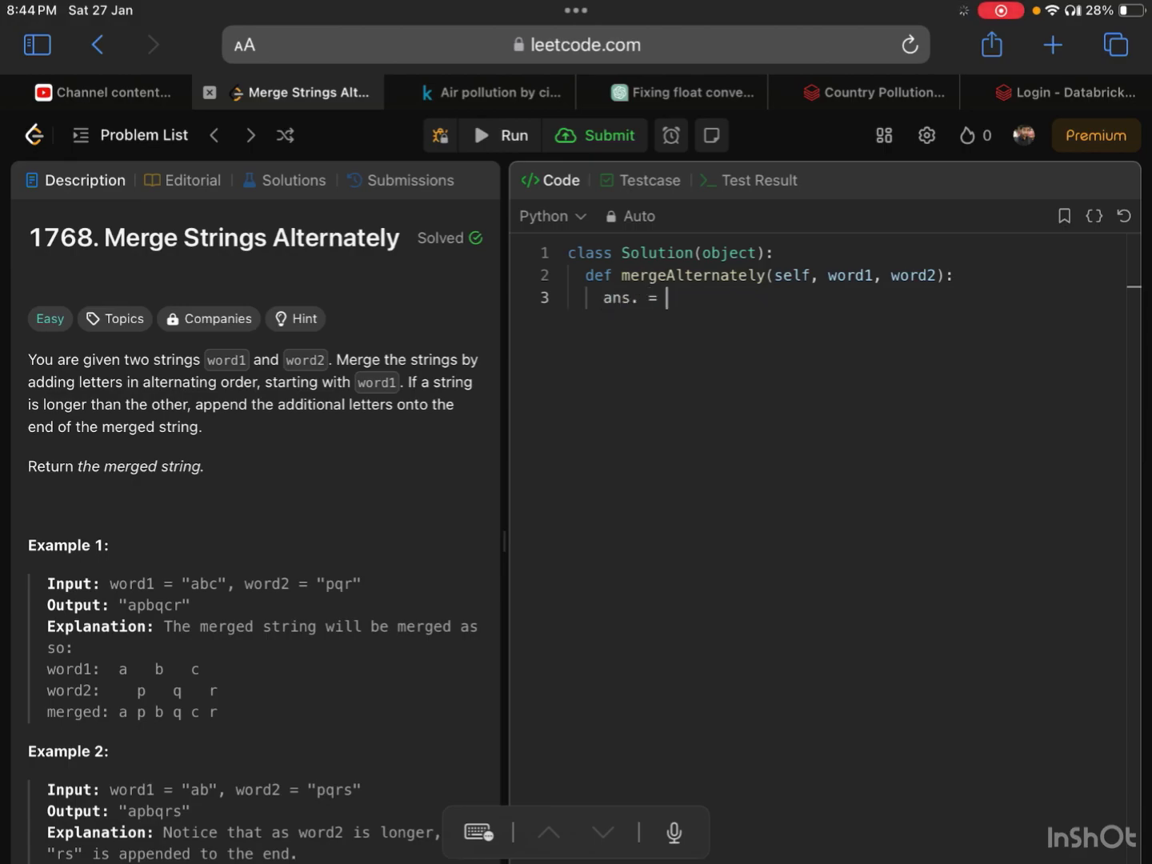
key(BackSpace)
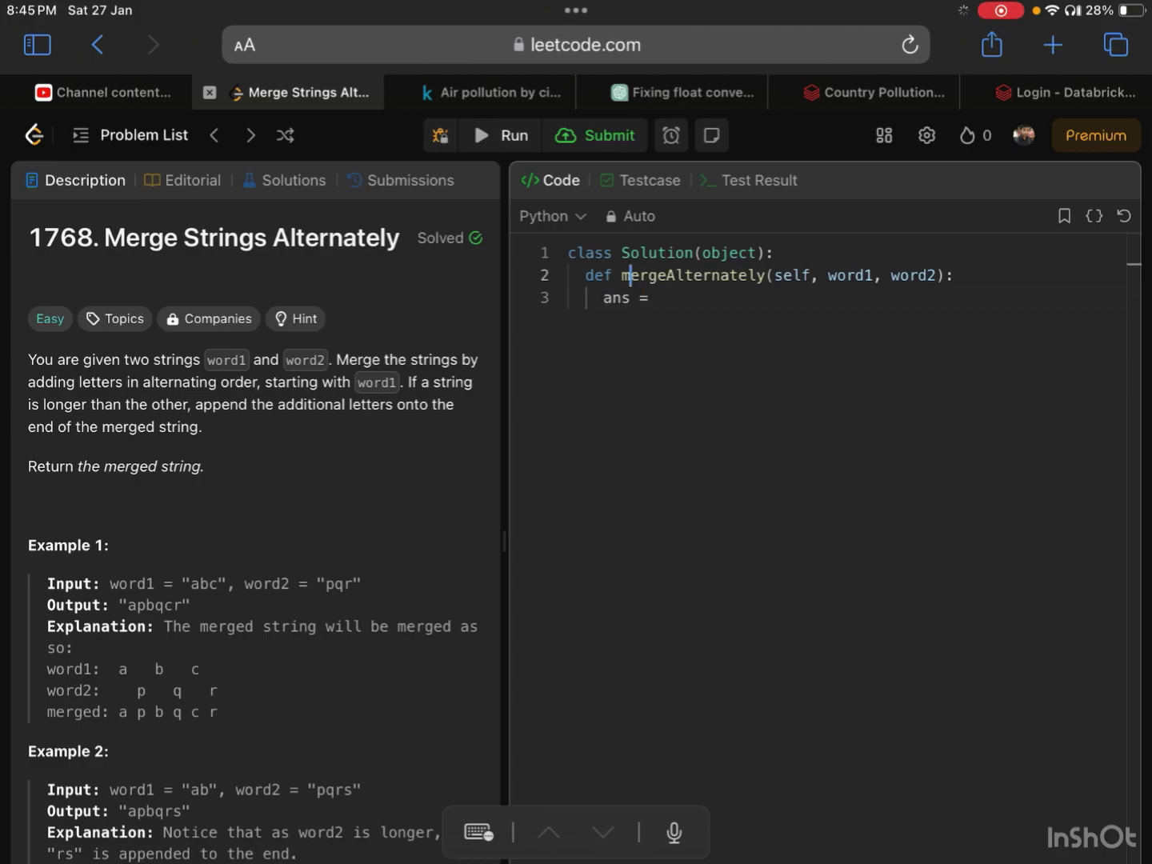
key(End)
text("")
key(Return)
text(i)
text( = 0)
Step: Write the loop header 'while i < min(len(word1), len(word2)):' and begin its body
key(Return)
text(while )
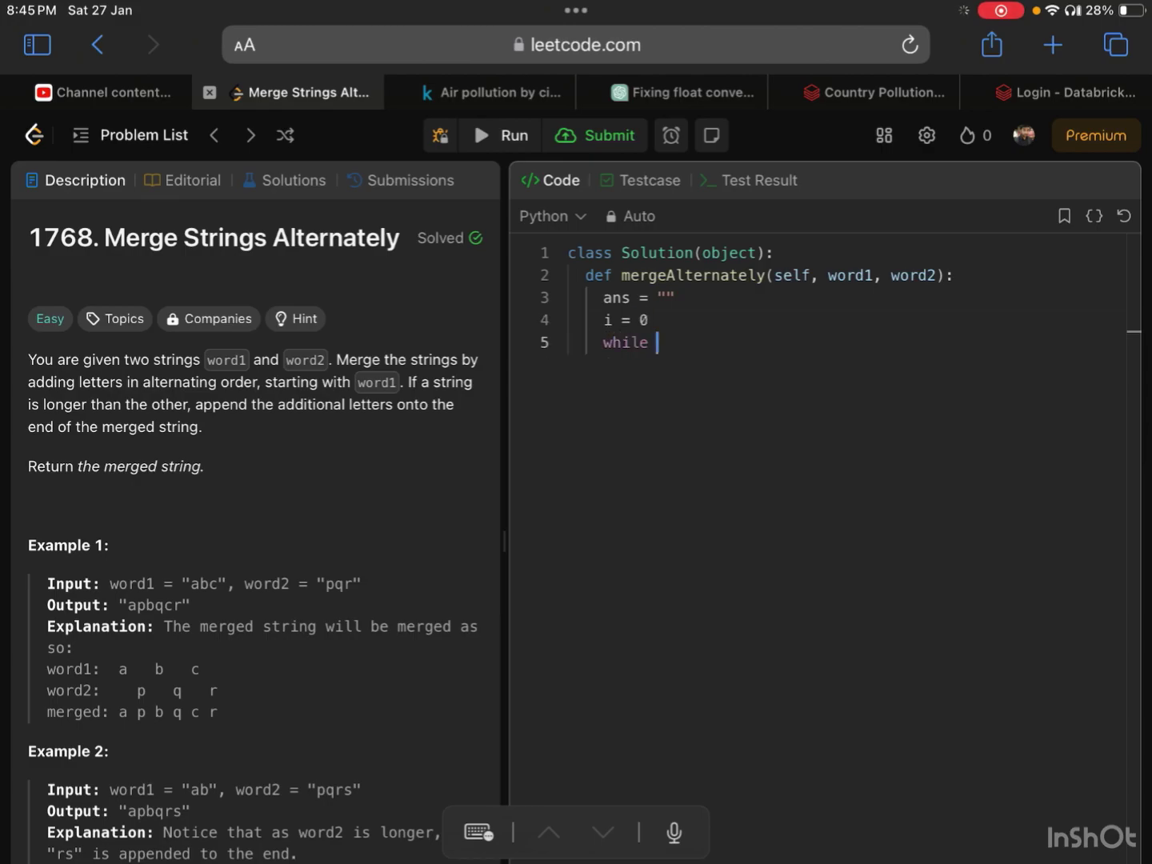
text(i < len)
text(()
key(Right)
key(Left)
key(Left)
key(Left)
key(Left)
text(min()
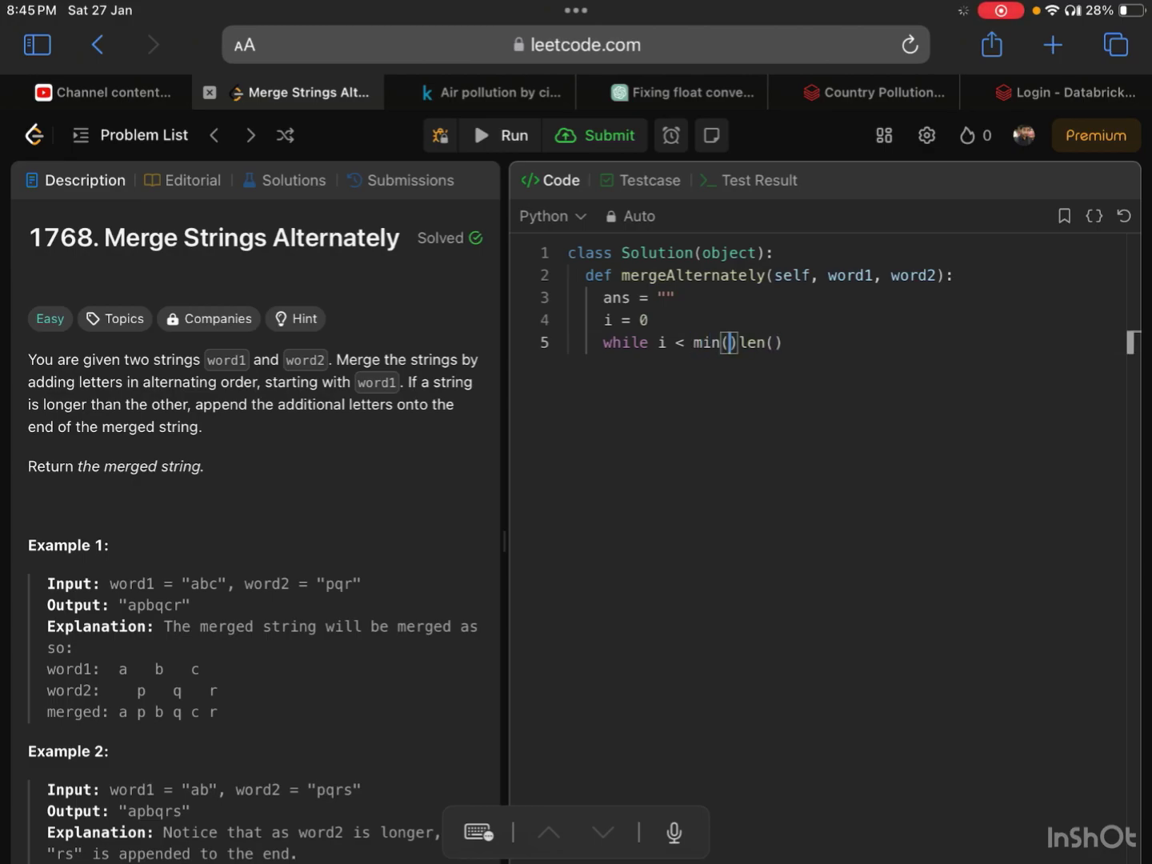
key(Right)
key(Right)
key(Right)
key(Right)
text())
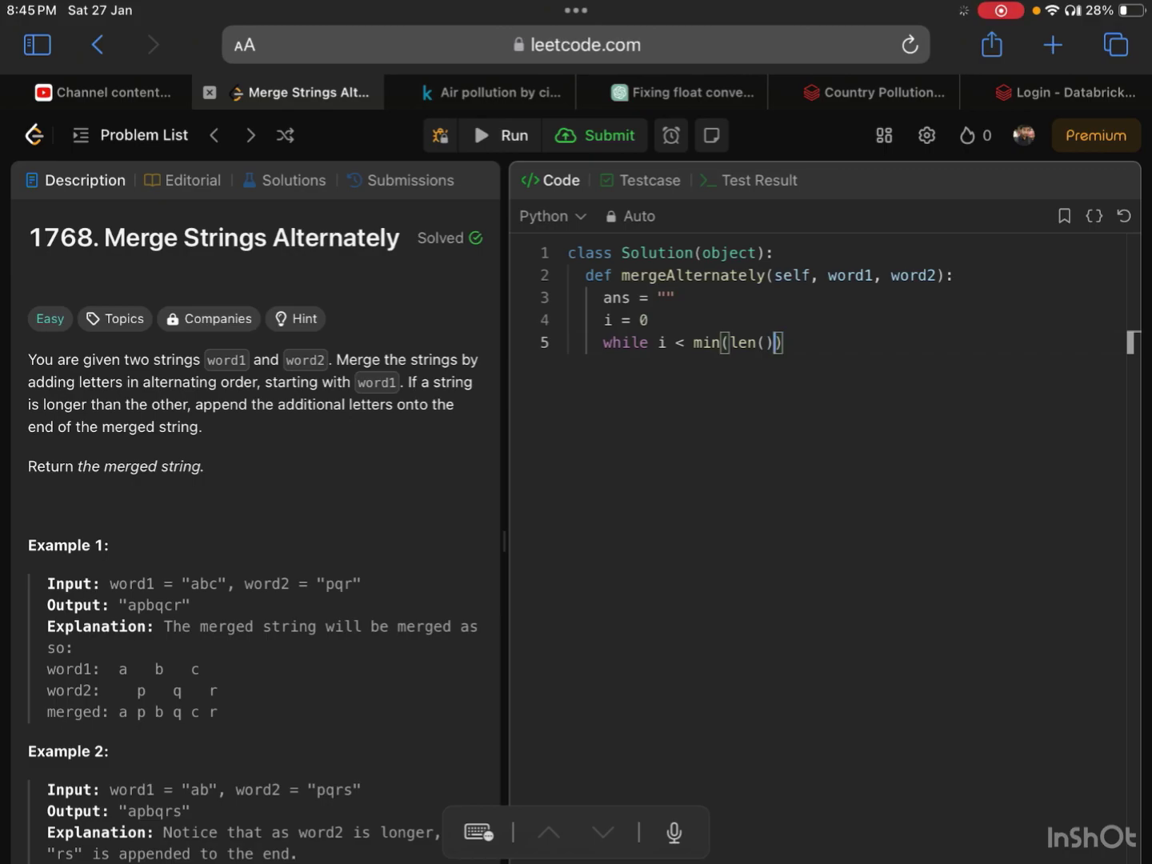
key(Left)
key(Left)
text(word)
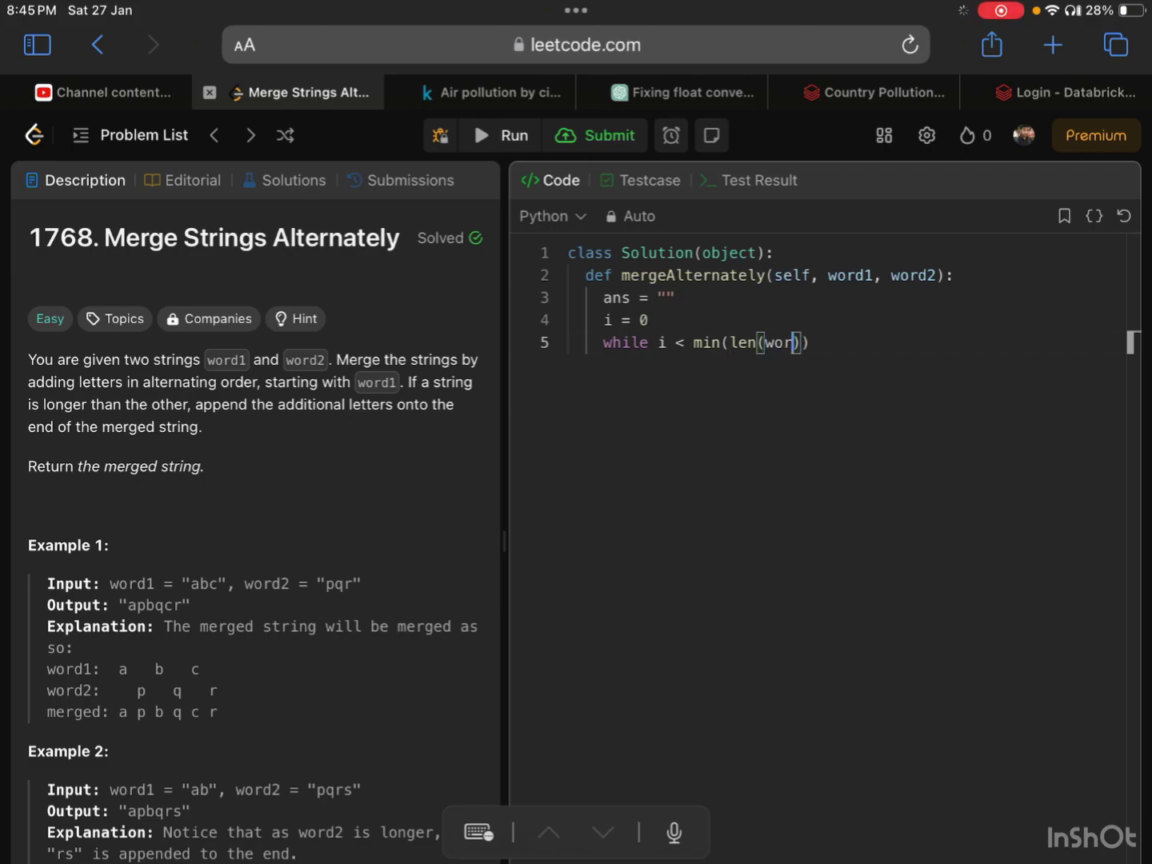
text(1)
key(Right)
key(Right)
text(, word)
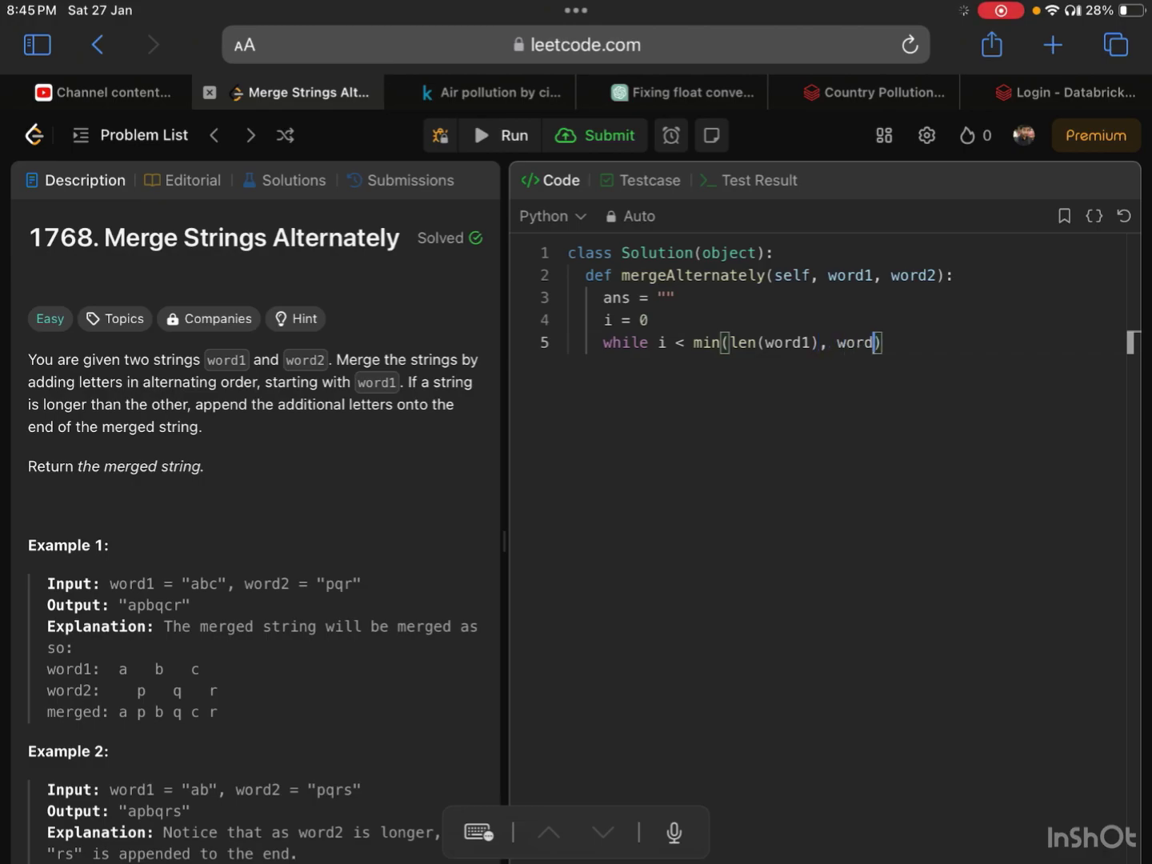
key(BackSpace)
key(BackSpace)
key(BackSpace)
key(BackSpace)
text(len()
text(word2)
key(Right)
key(Right)
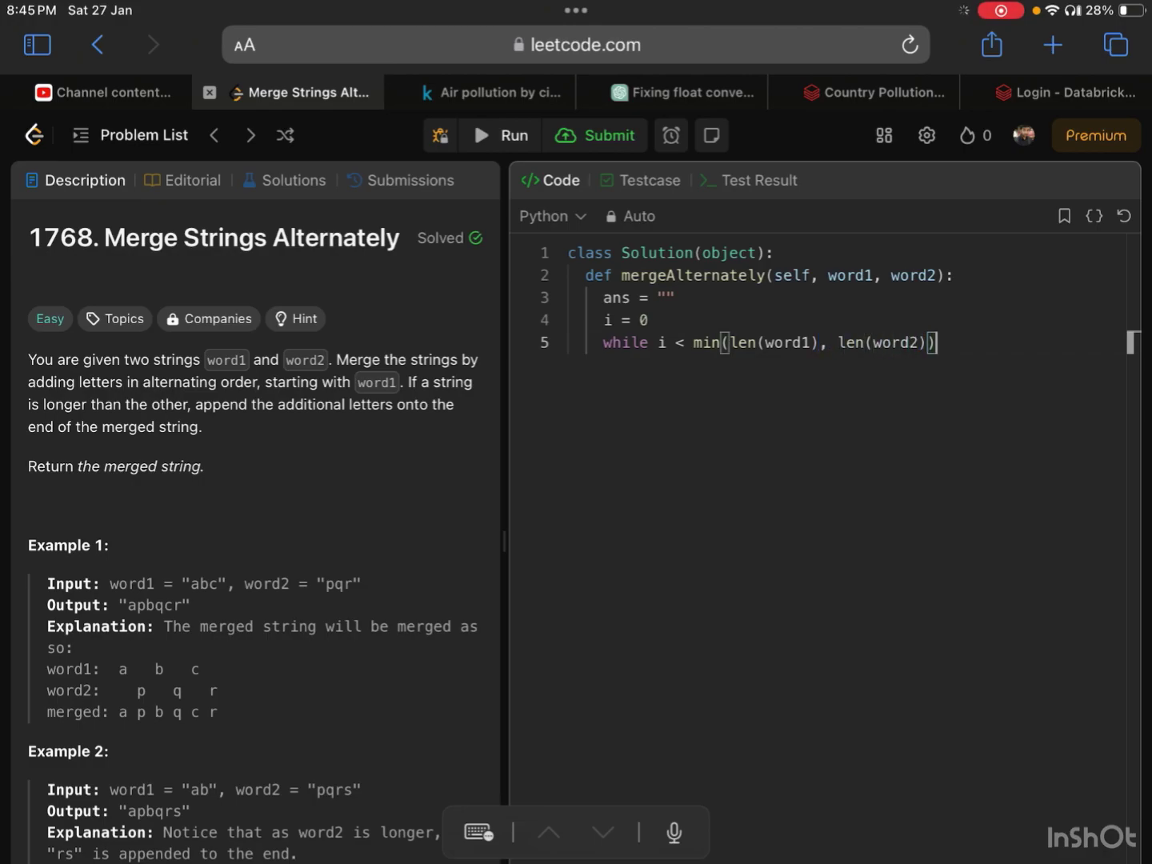
text(:)
key(Return)
text(ans)
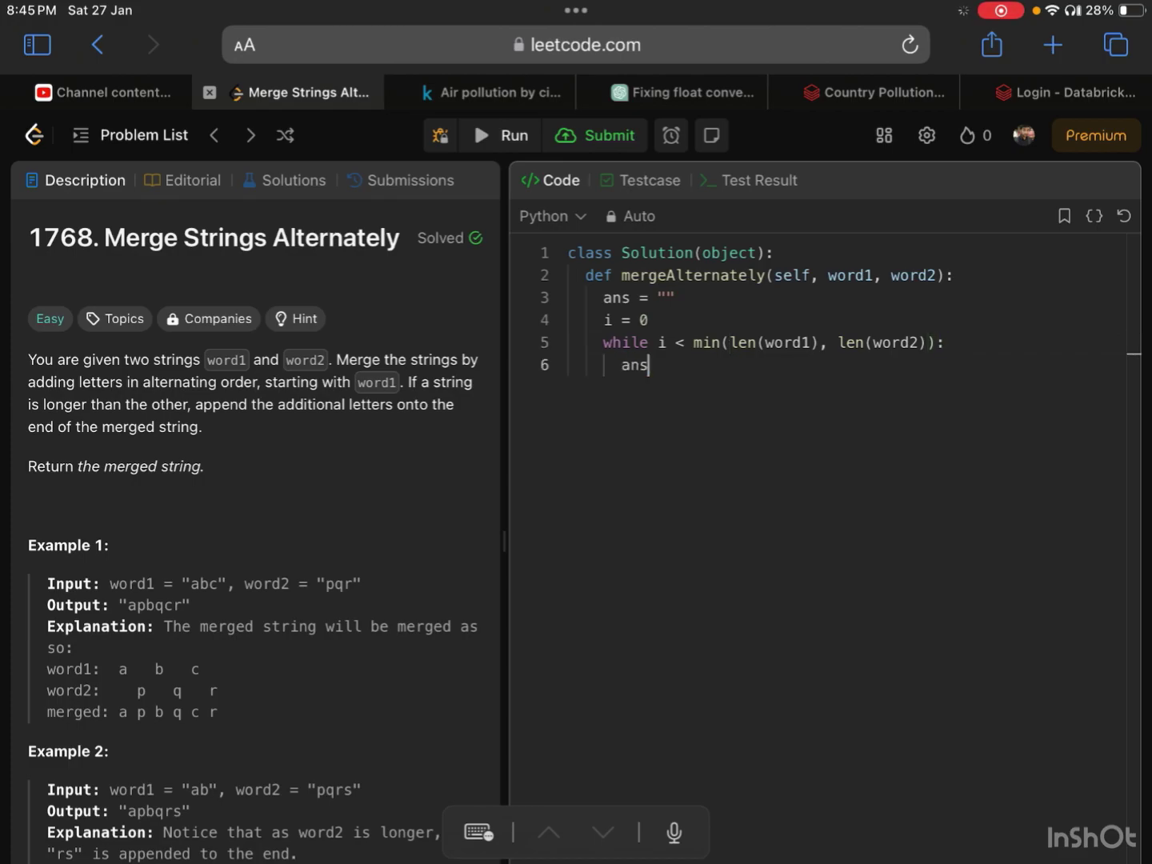
text( += w)
text(ord1[)
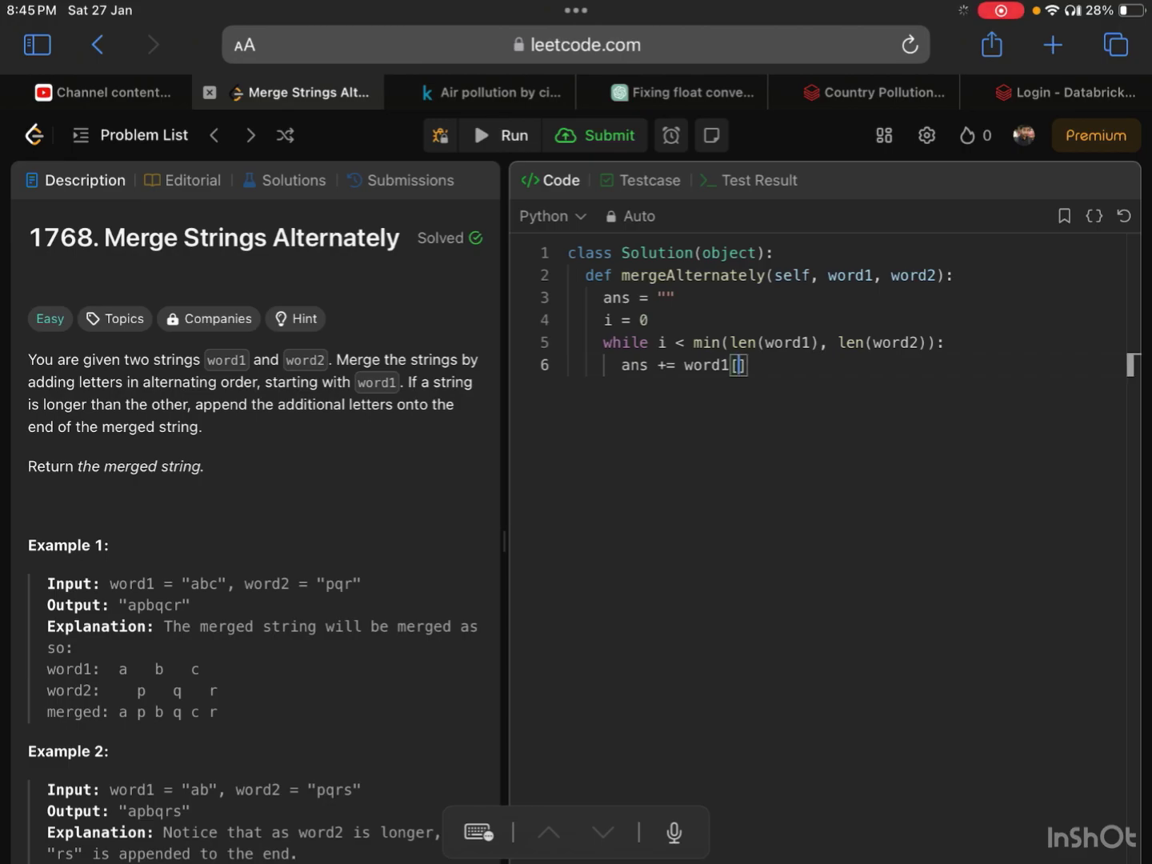
text(i])
Step: Fill the loop body with 'ans += (word1[i] + word2[i])' and 'i += 1', then dedent
key(Return)
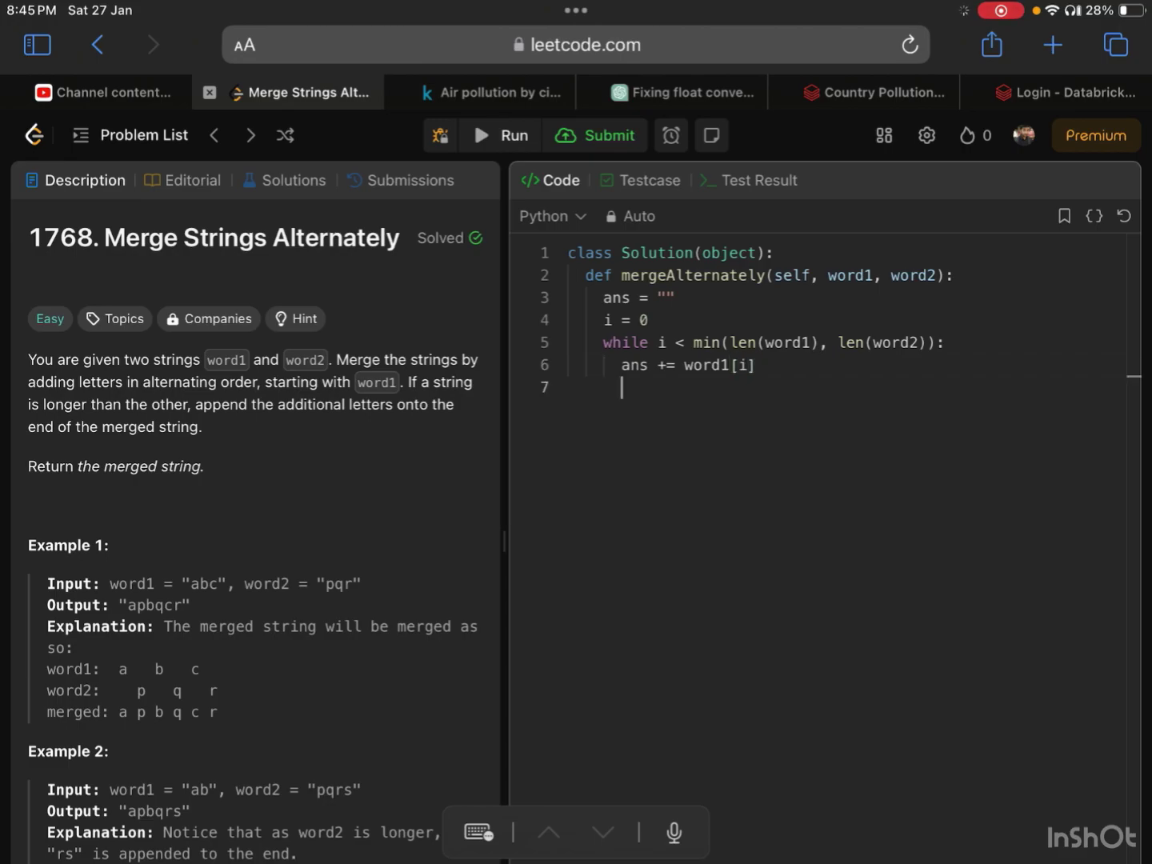
text(ans +)
key(BackSpace)
key(BackSpace)
key(BackSpace)
key(BackSpace)
key(BackSpace)
key(BackSpace)
key(BackSpace)
key(BackSpace)
key(BackSpace)
key(BackSpace)
text(])
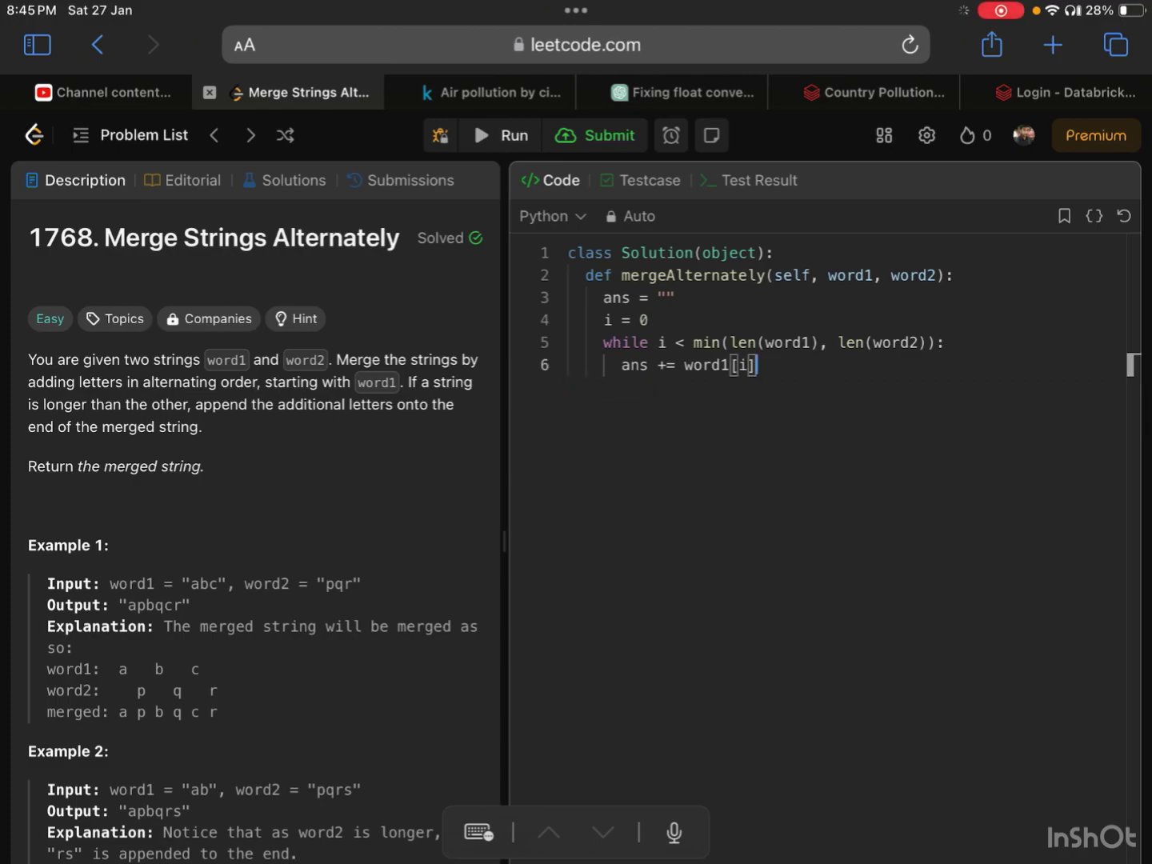
key(Left)
key(Left)
key(Left)
key(Left)
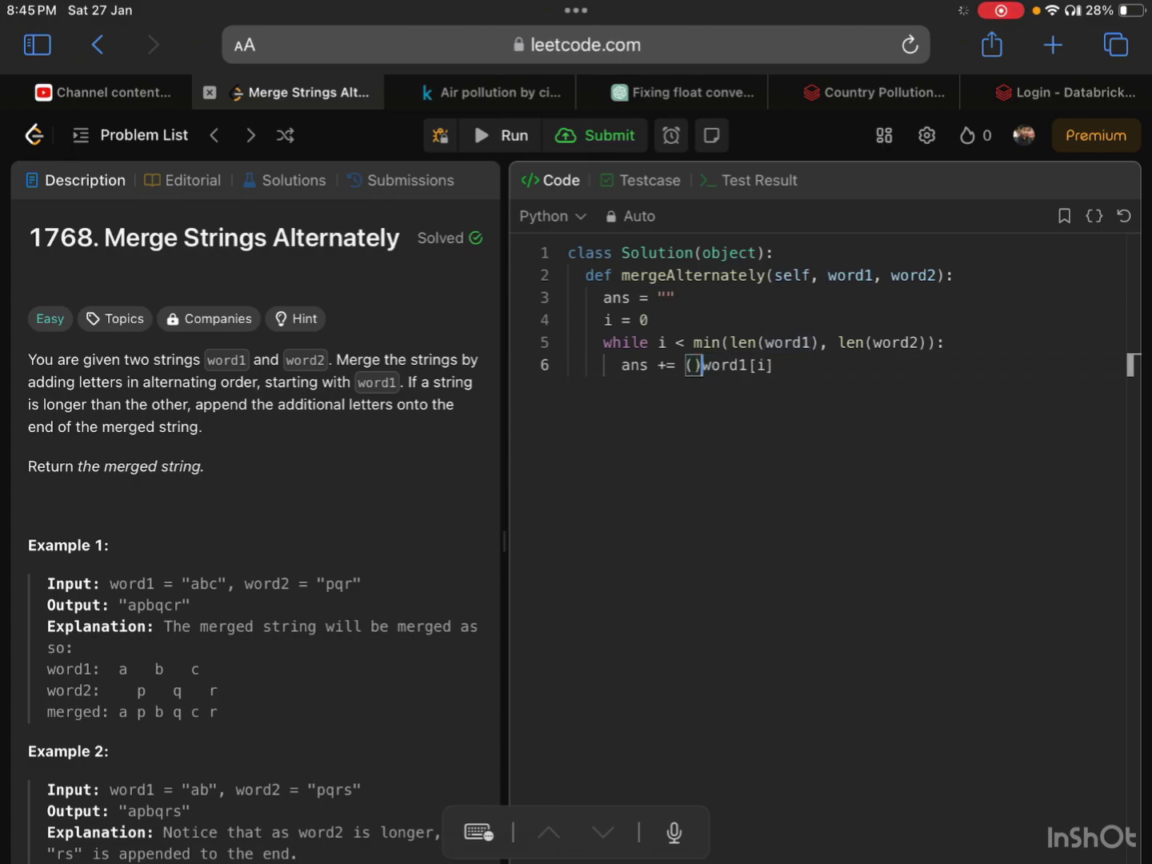
text(()
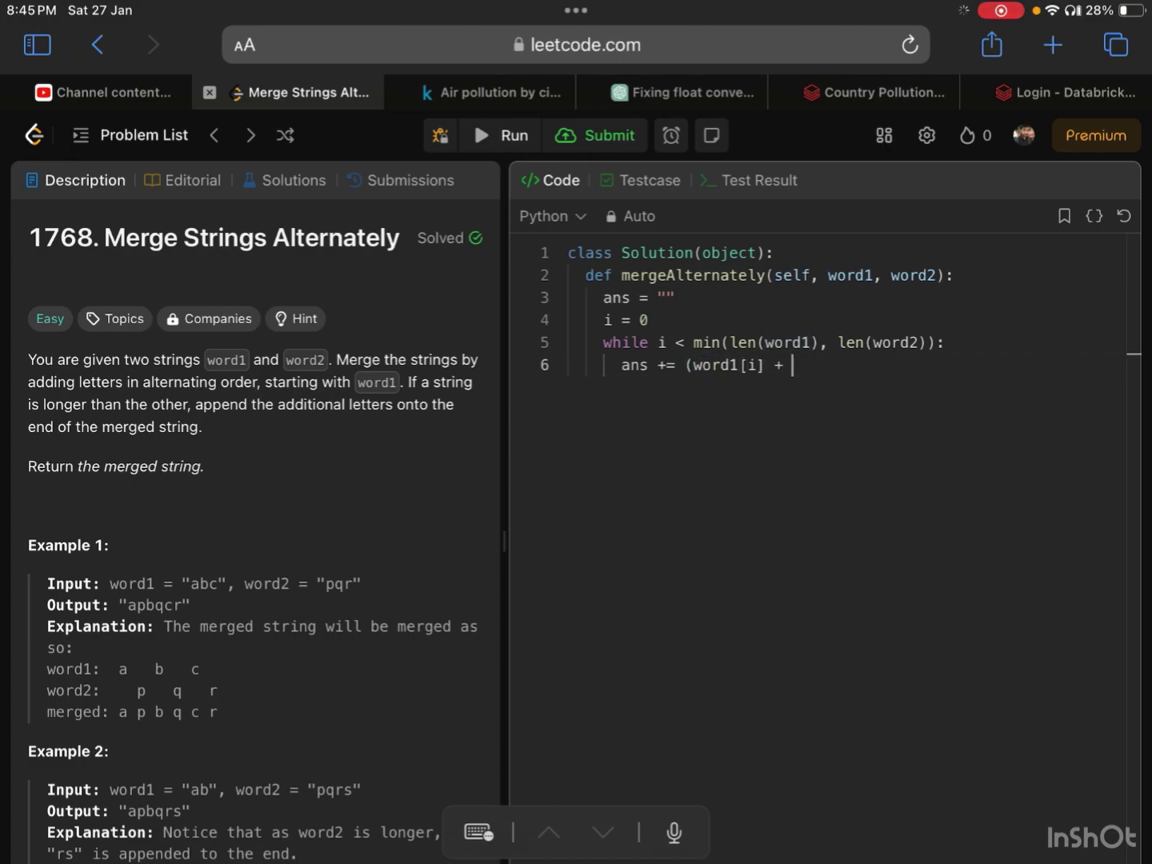
text(word2[i)
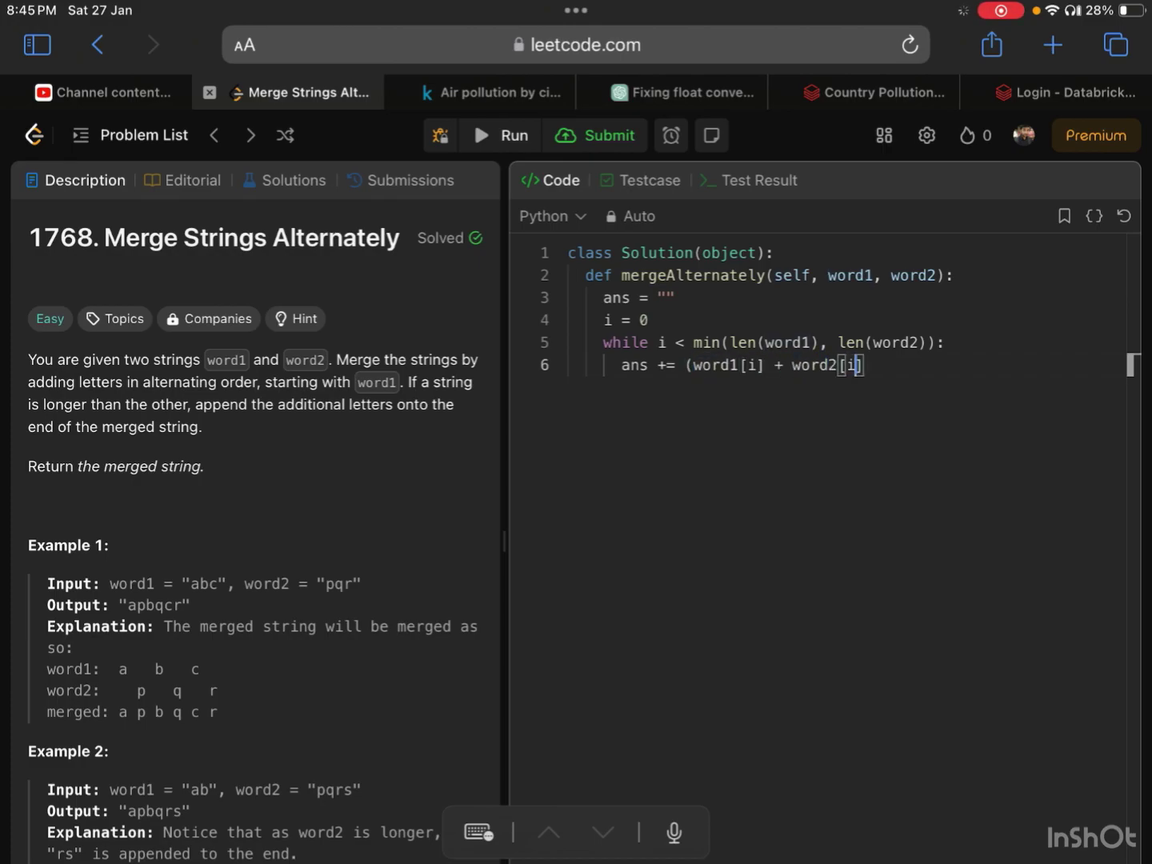
text(]))
key(Return)
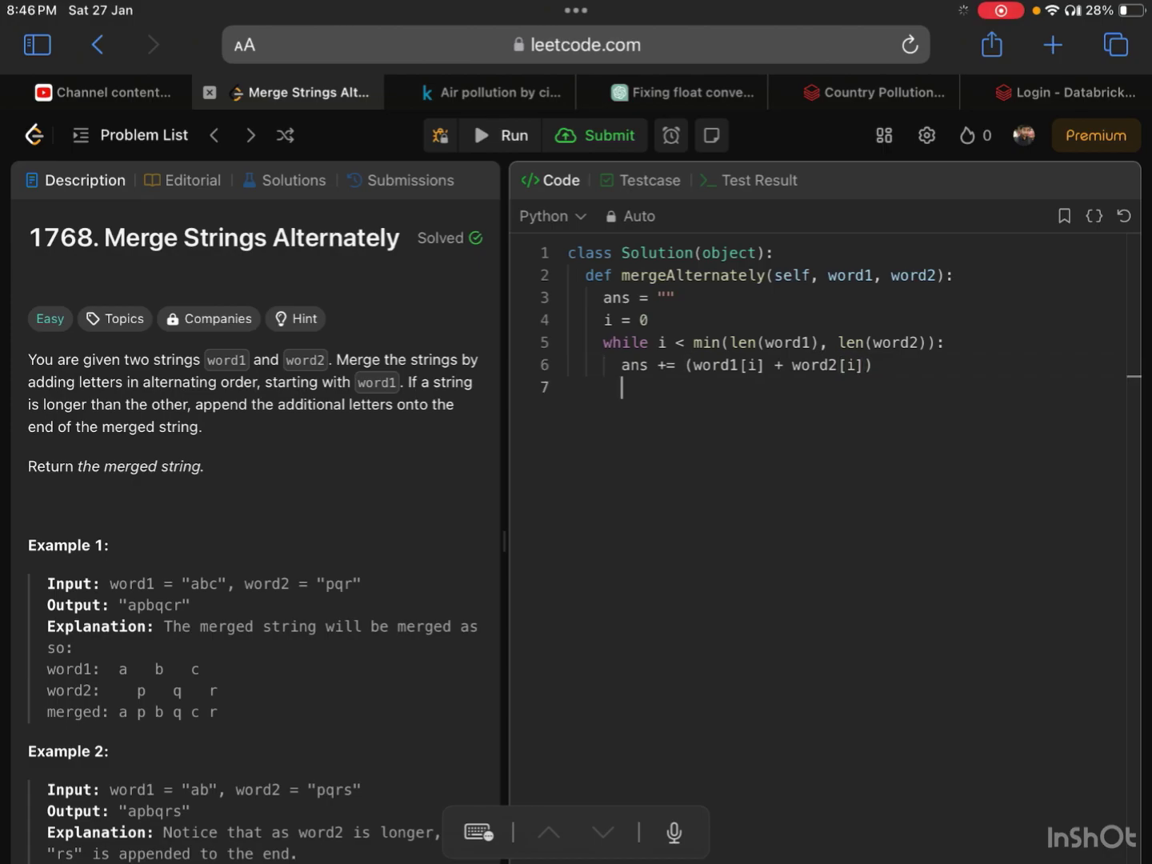
text(i +=)
text( 1)
key(Return)
key(BackSpace)
key(BackSpace)
key(BackSpace)
text(return ans)
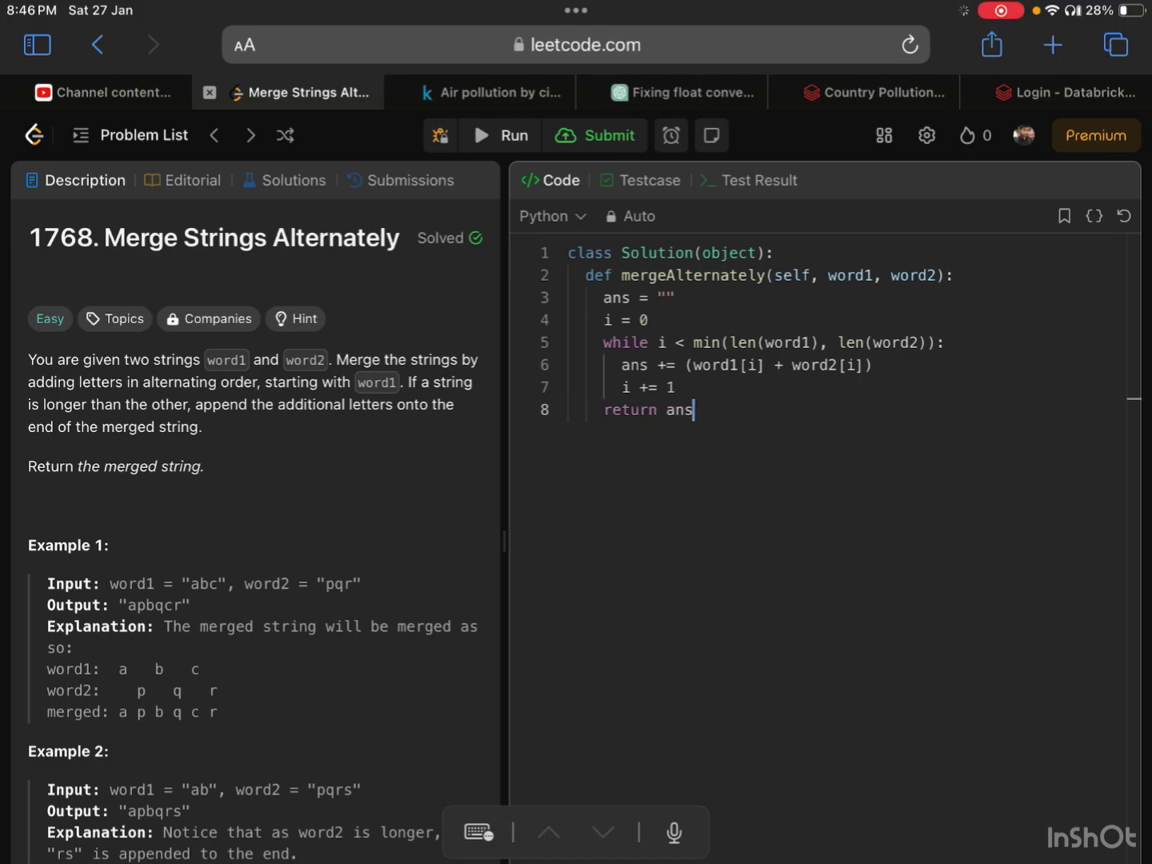
text( + word1)
text([:)
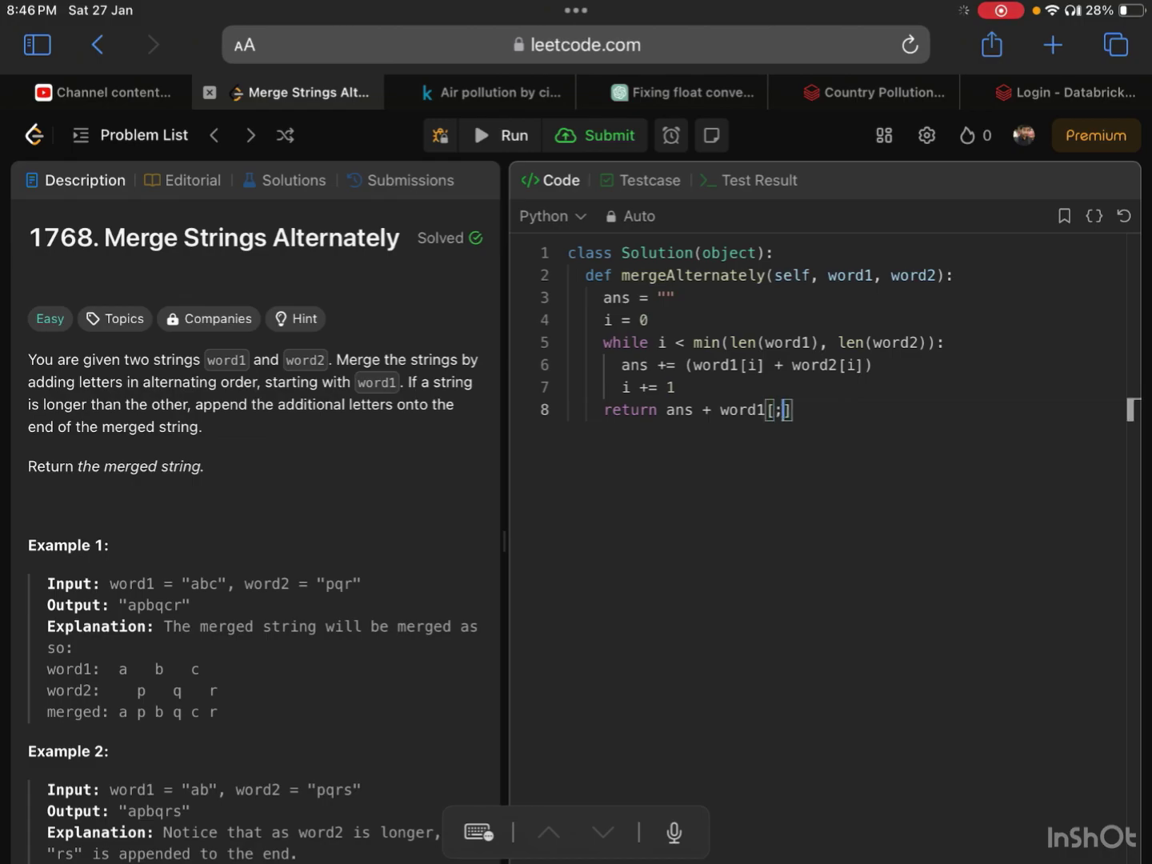
Step: Type the line 'return ans + word1[i:] + word2[i:]' after the loop
key(Left)
text(i)
key(Right)
text(+ )
text(word2[i)
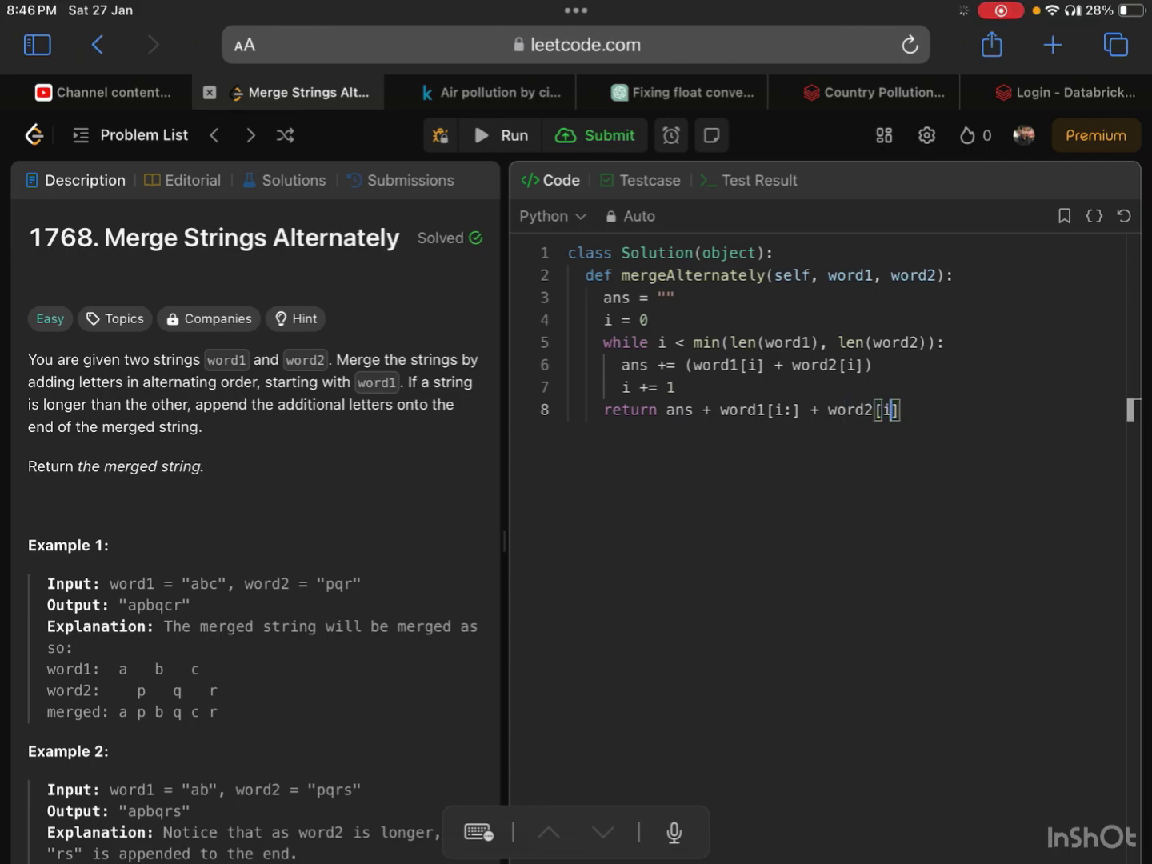
text(:)
Step: Run the three test cases, submit for an Accepted result, then return to Description
click(490, 136)
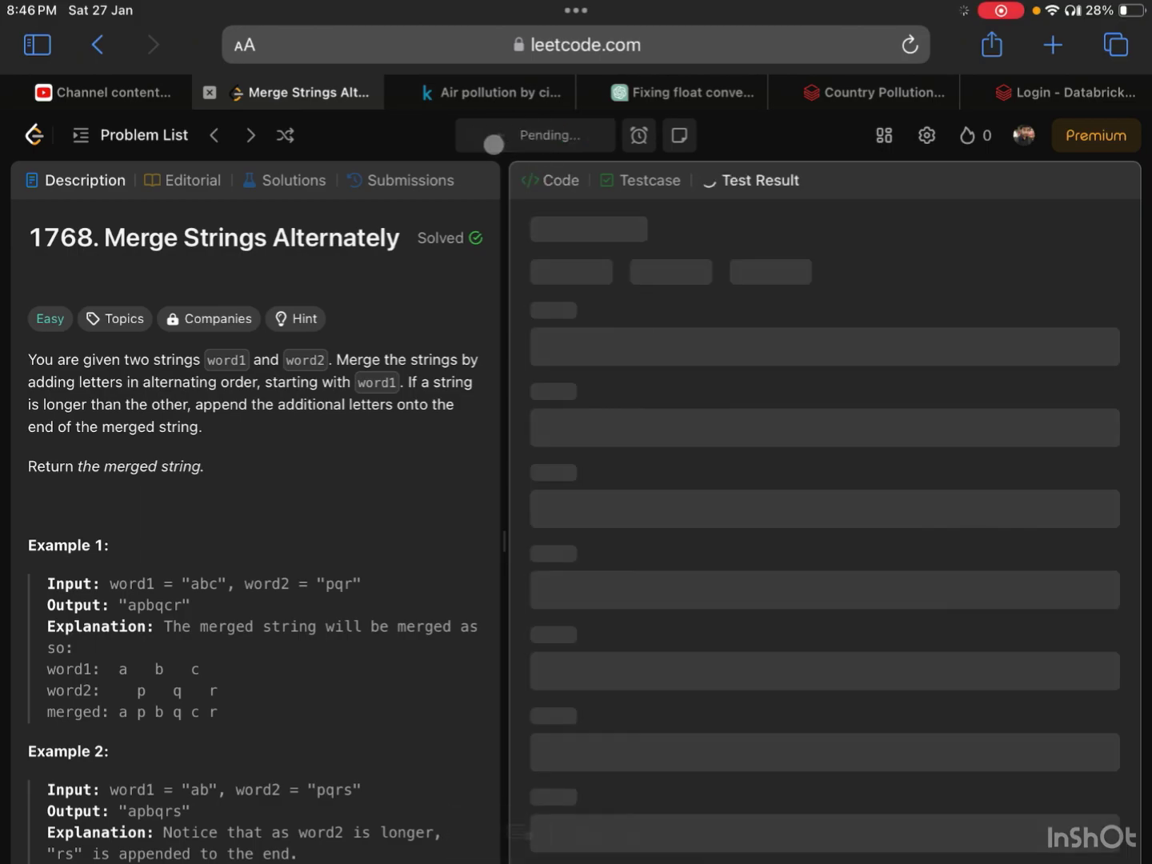
key(ctrl+Return)
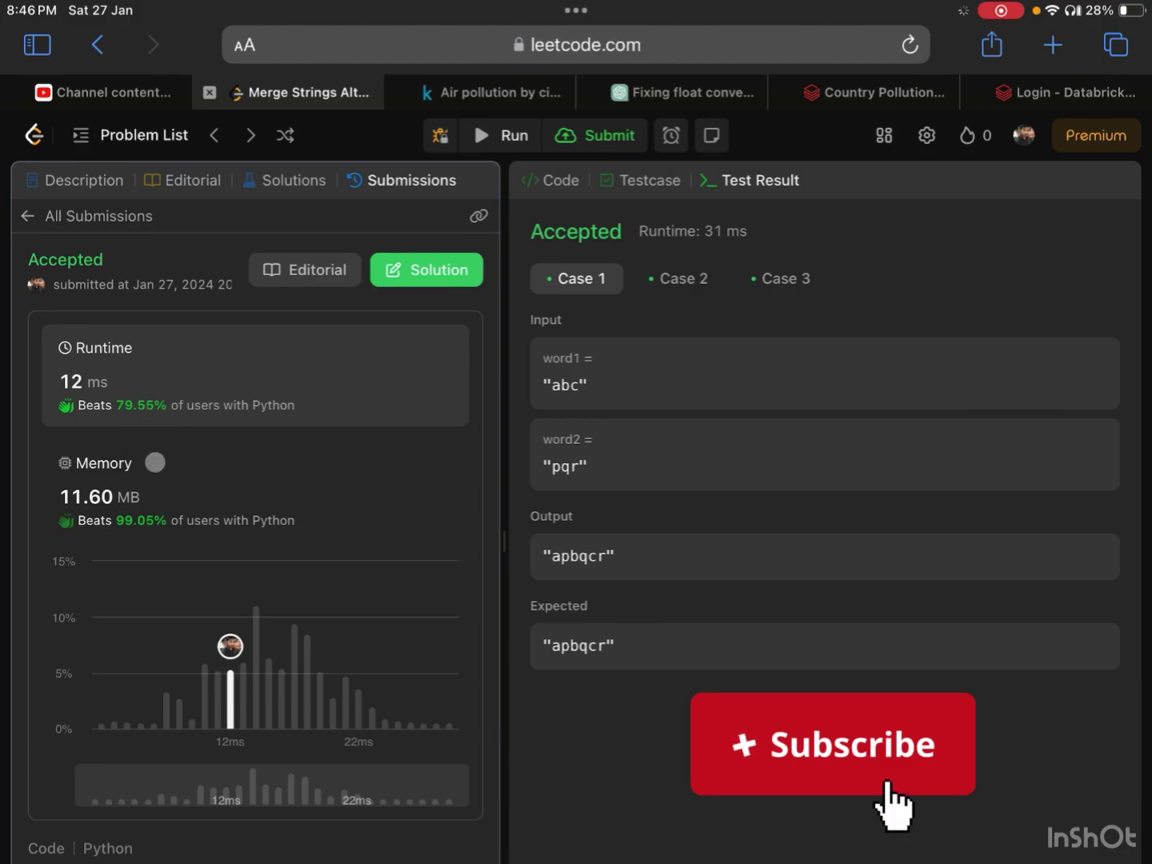
click(77, 181)
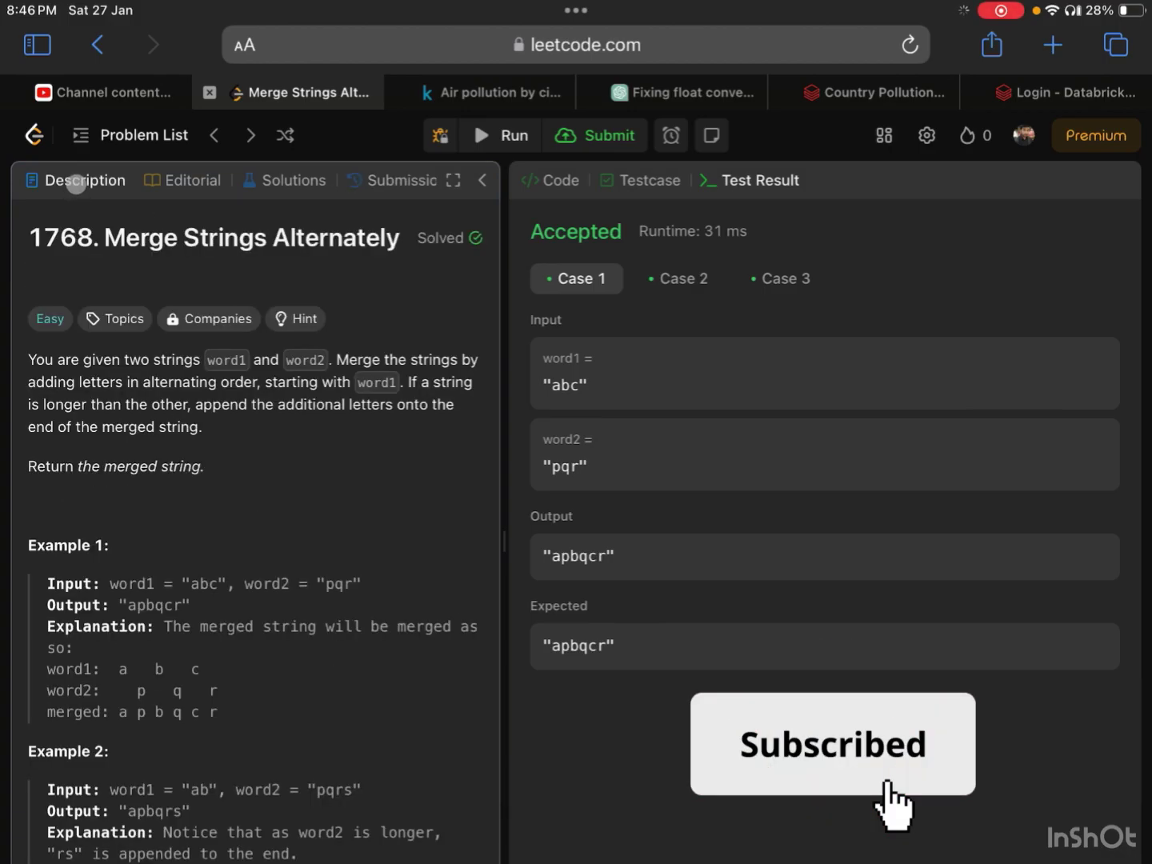